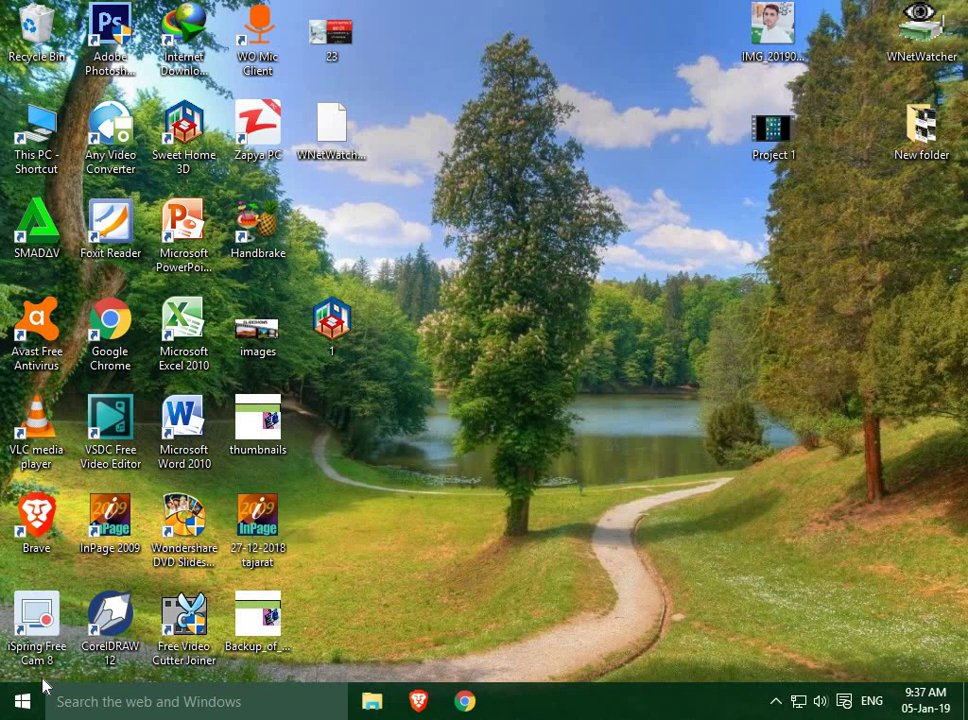
# Launch Sweet Home 3D from the desktop shortcut and maximize its window
pyautogui.doubleClick(196, 122)
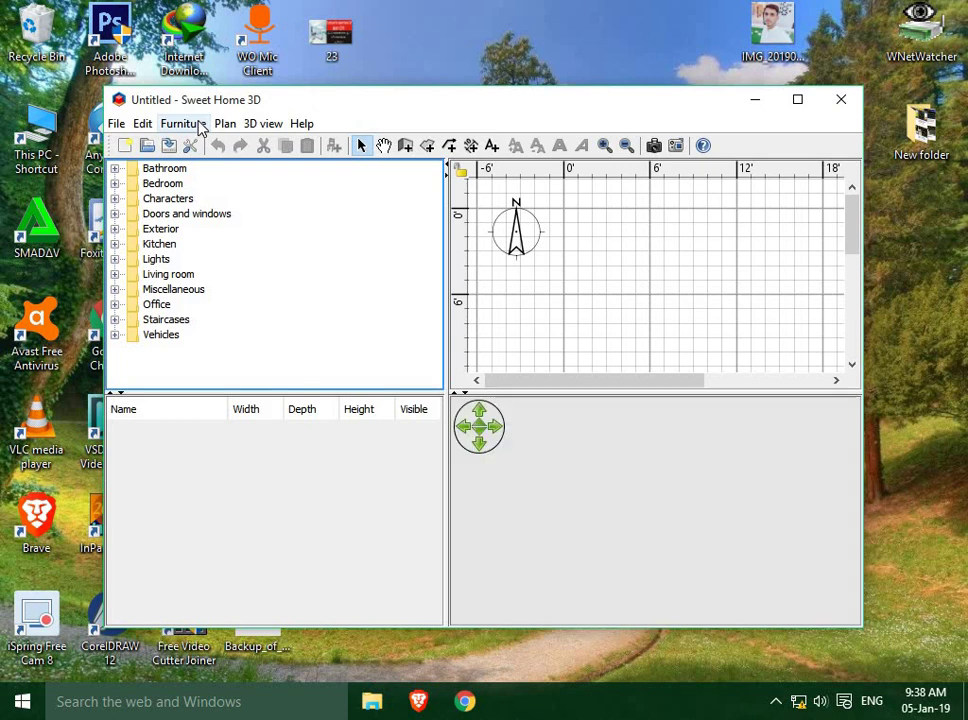
pyautogui.click(797, 100)
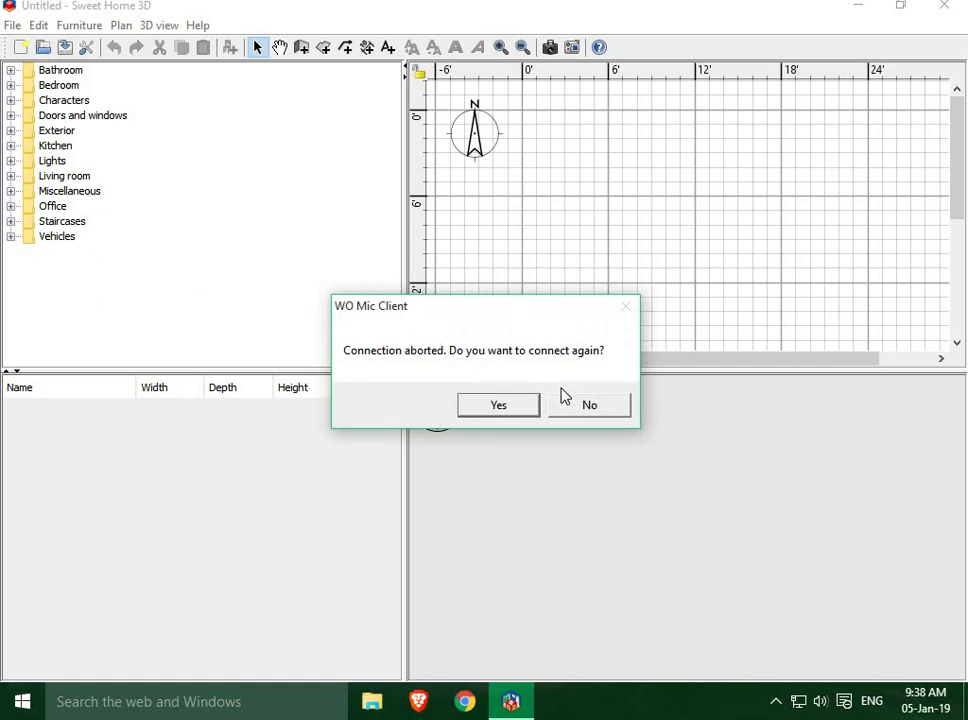
# Retry the WO Mic phone connection over Wi-Fi and dismiss the failure error
pyautogui.click(506, 406)
pyautogui.click(441, 431)
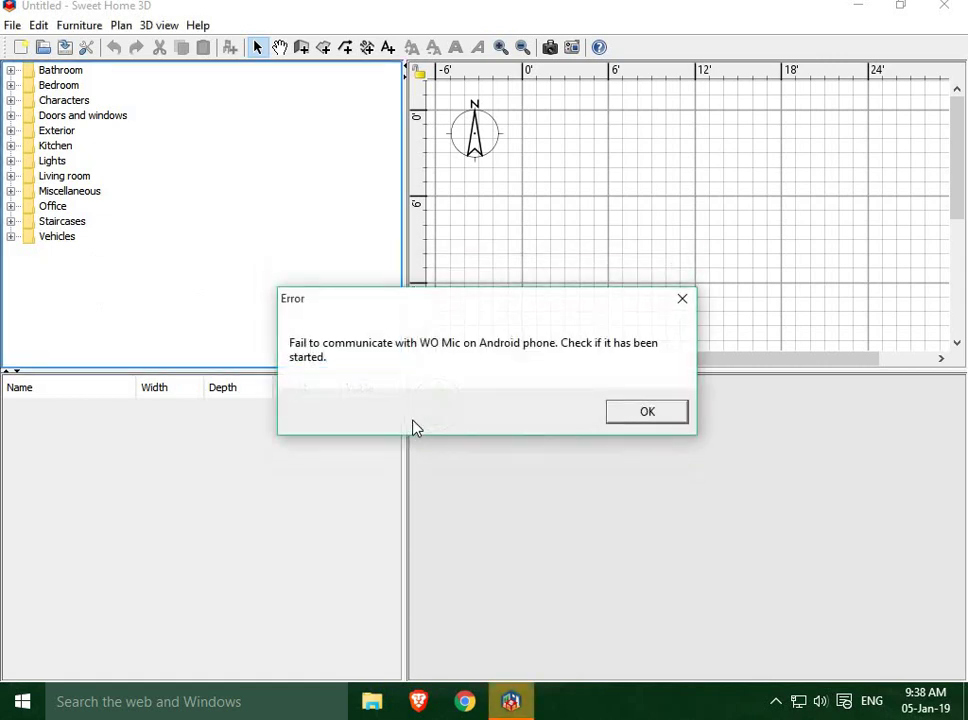
pyautogui.click(651, 412)
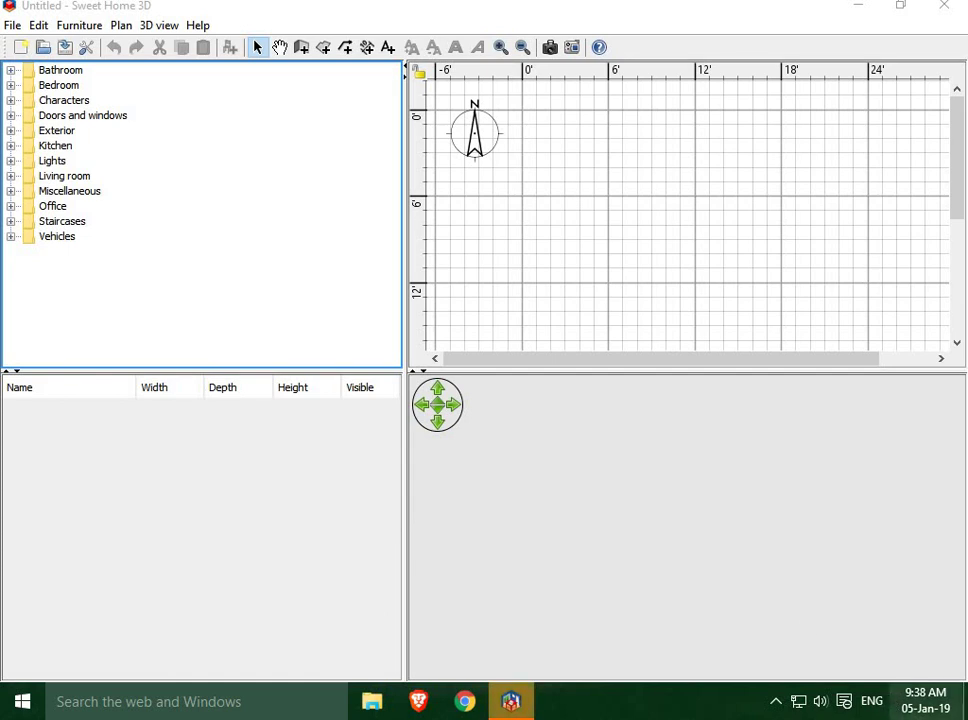
# Reconnect WO Mic over Wi-Fi with Connection > Connect from the tray, then close its window
pyautogui.click(784, 699)
pyautogui.click(751, 667)
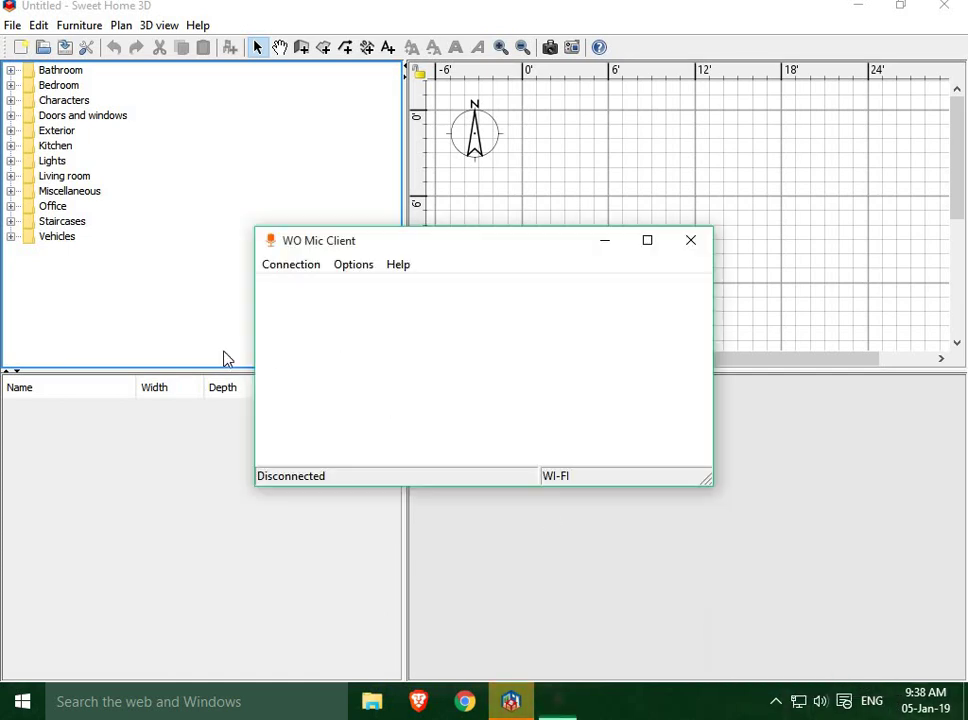
pyautogui.click(290, 265)
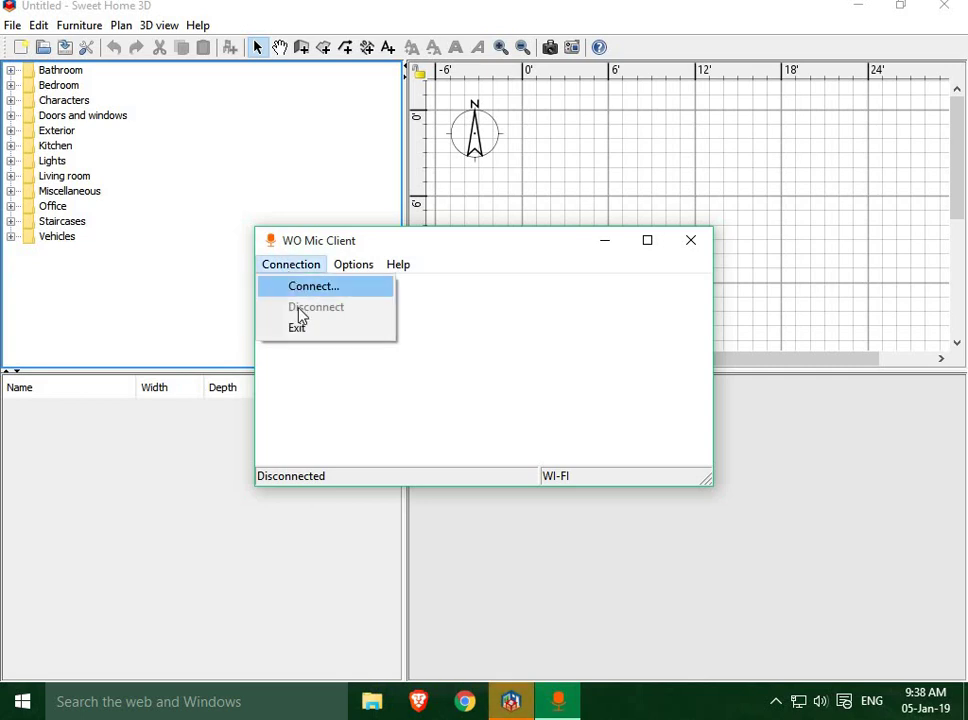
pyautogui.click(309, 285)
pyautogui.click(436, 426)
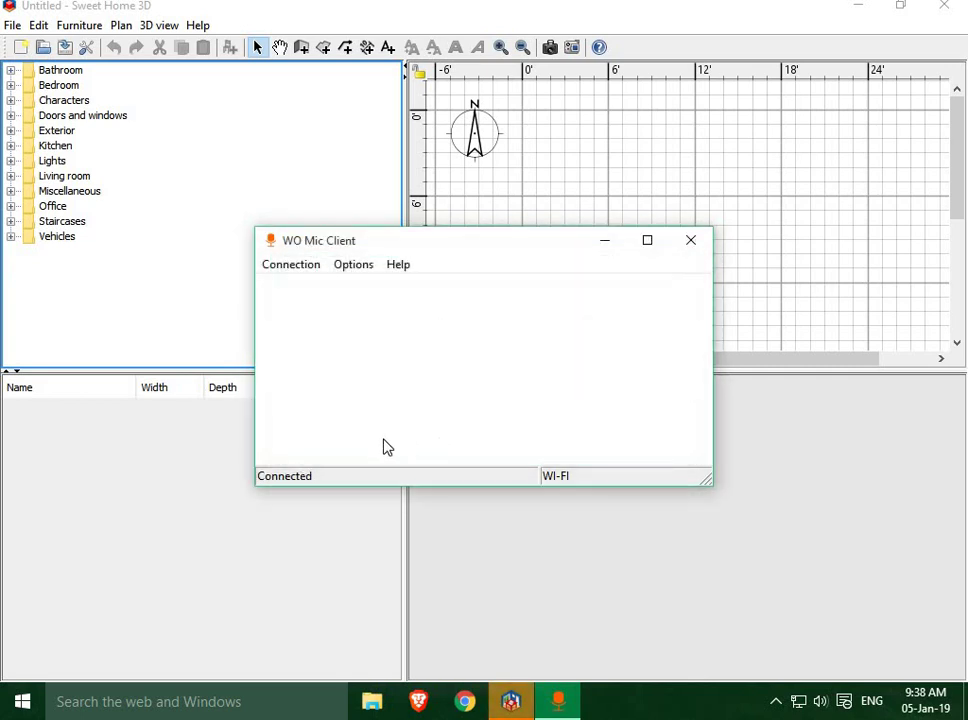
pyautogui.click(688, 258)
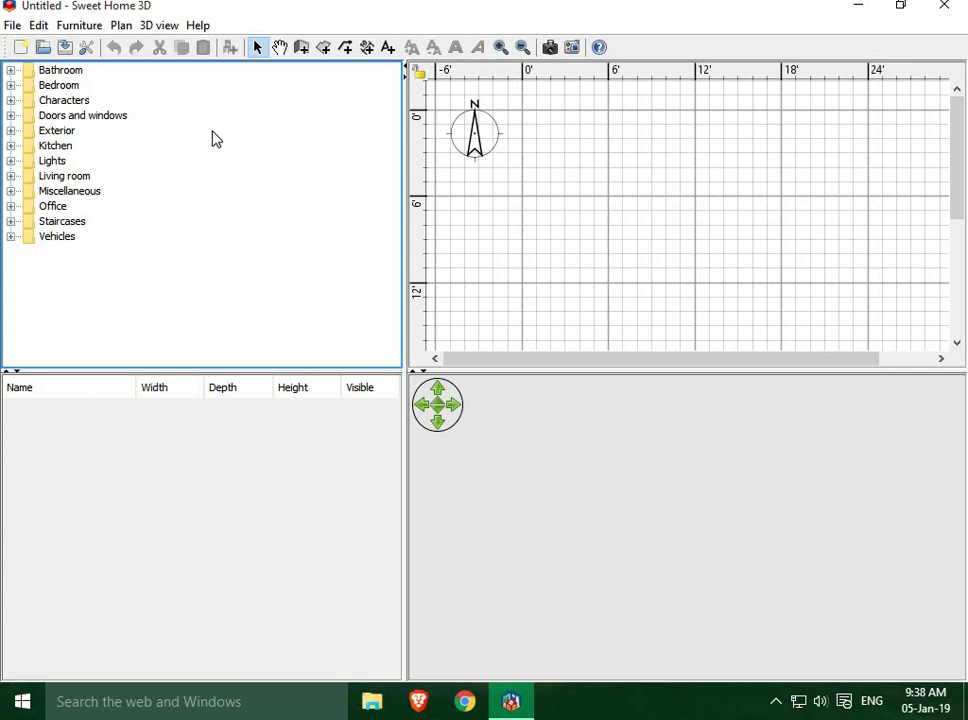
# Start Import furniture from the catalog's context menu and browse for the model file
pyautogui.rightClick(211, 184)
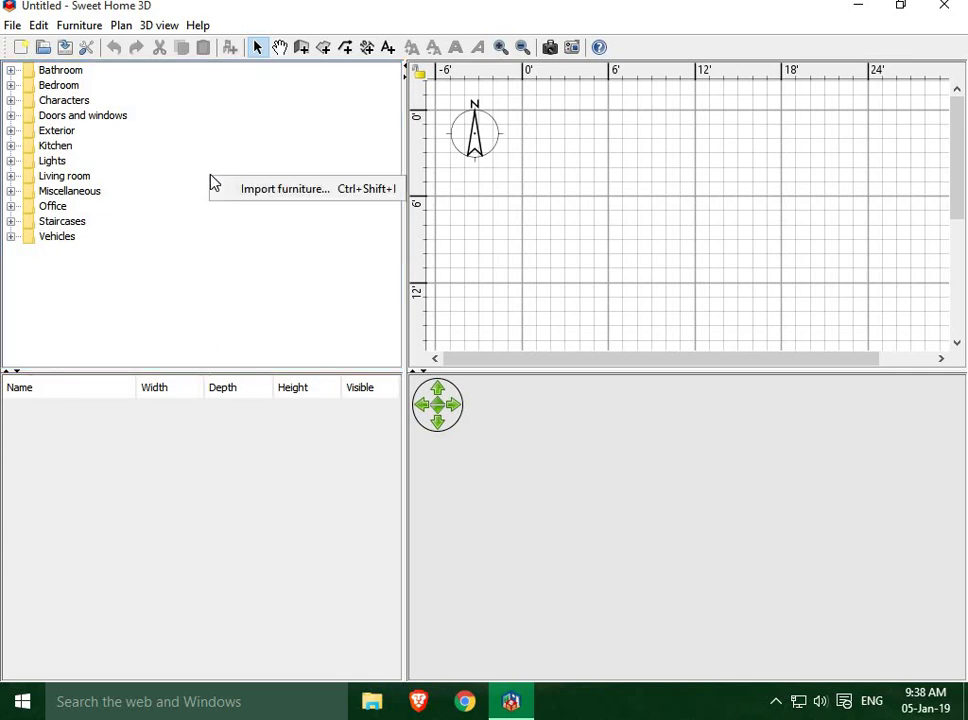
pyautogui.click(259, 191)
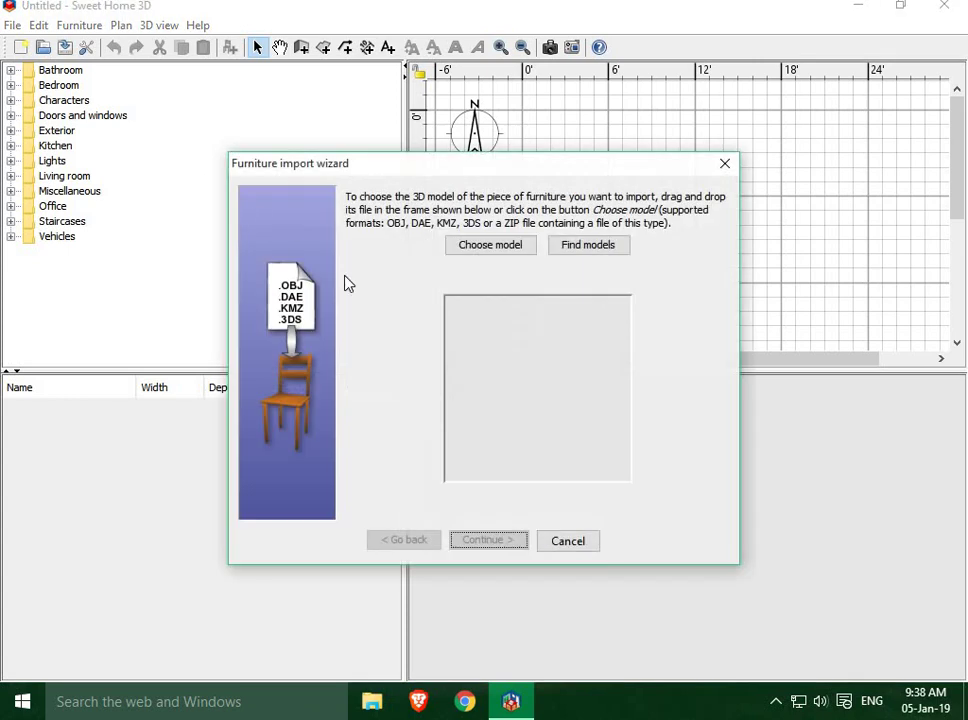
pyautogui.click(585, 253)
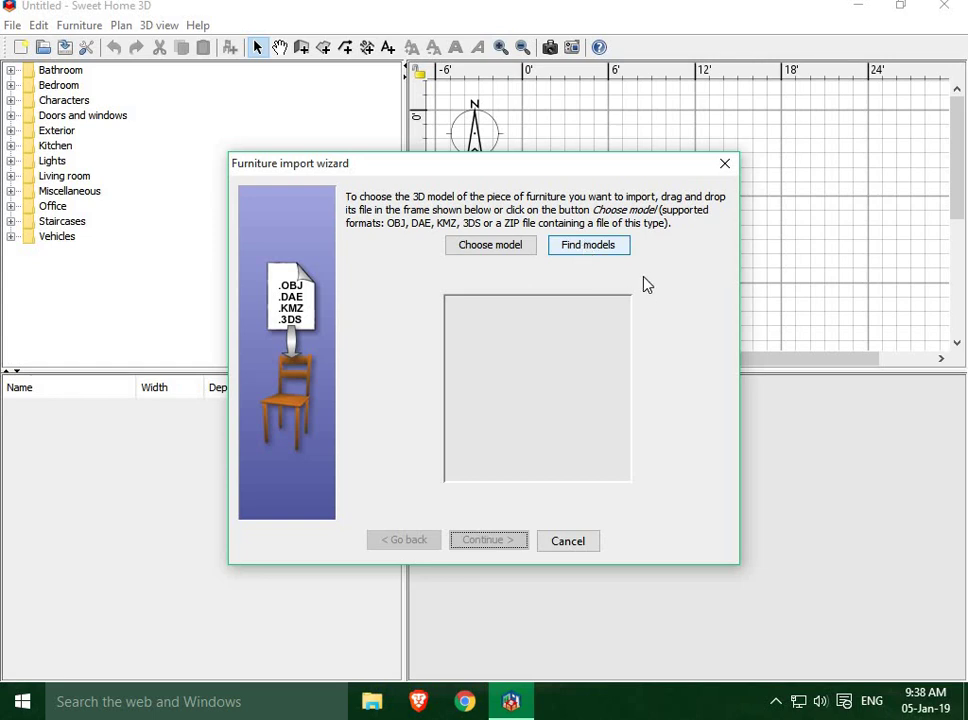
pyautogui.click(488, 250)
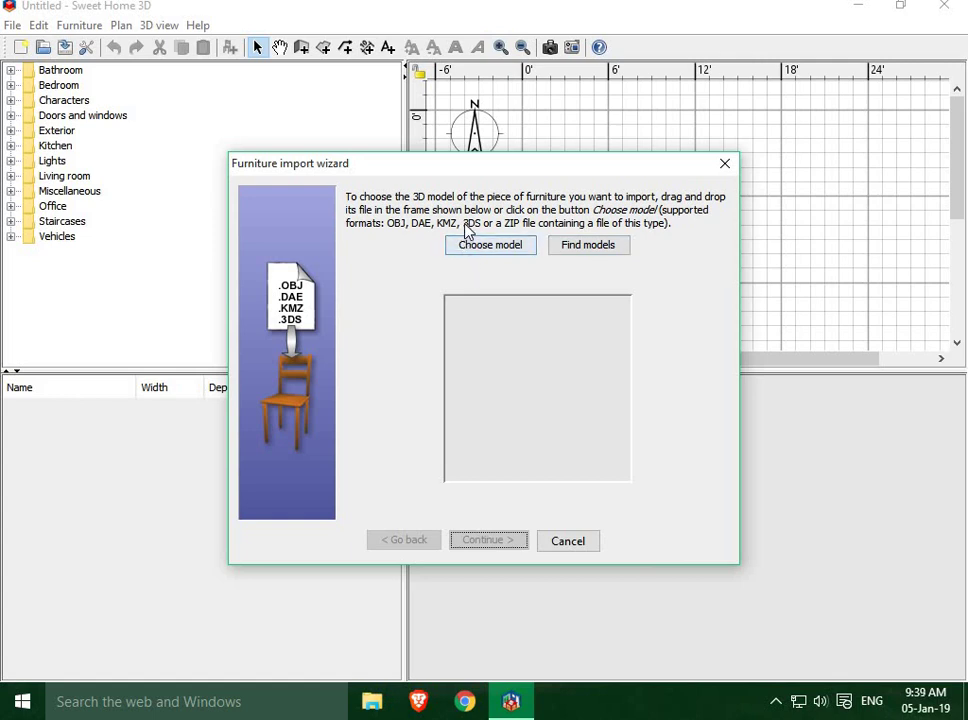
pyautogui.click(473, 252)
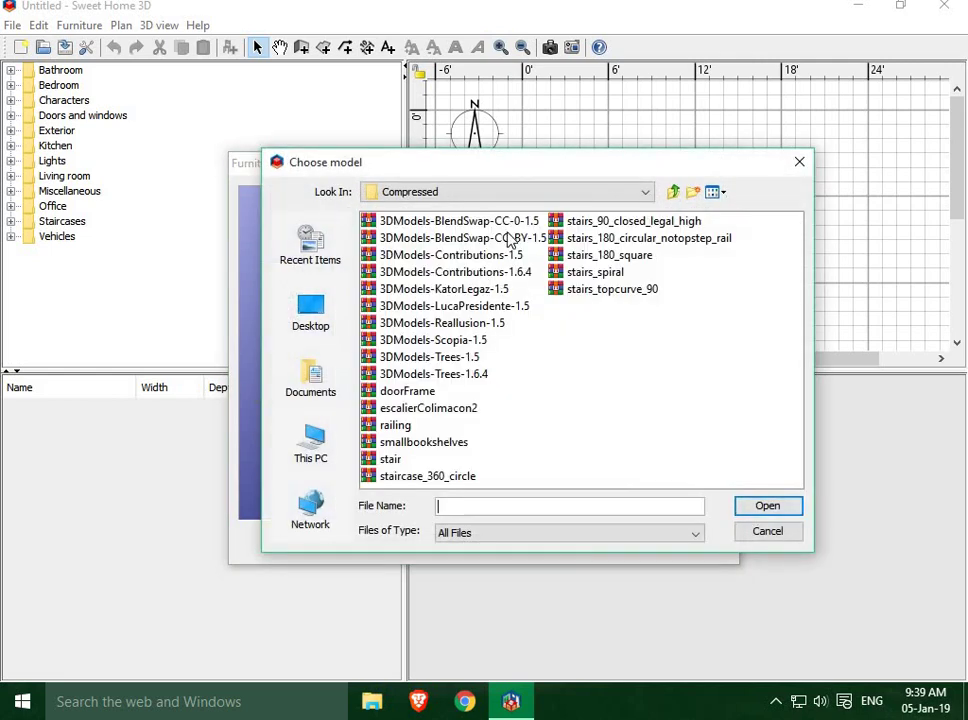
# Open escalierColimacon2.zip from the Compressed folder as the model to import
pyautogui.click(773, 231)
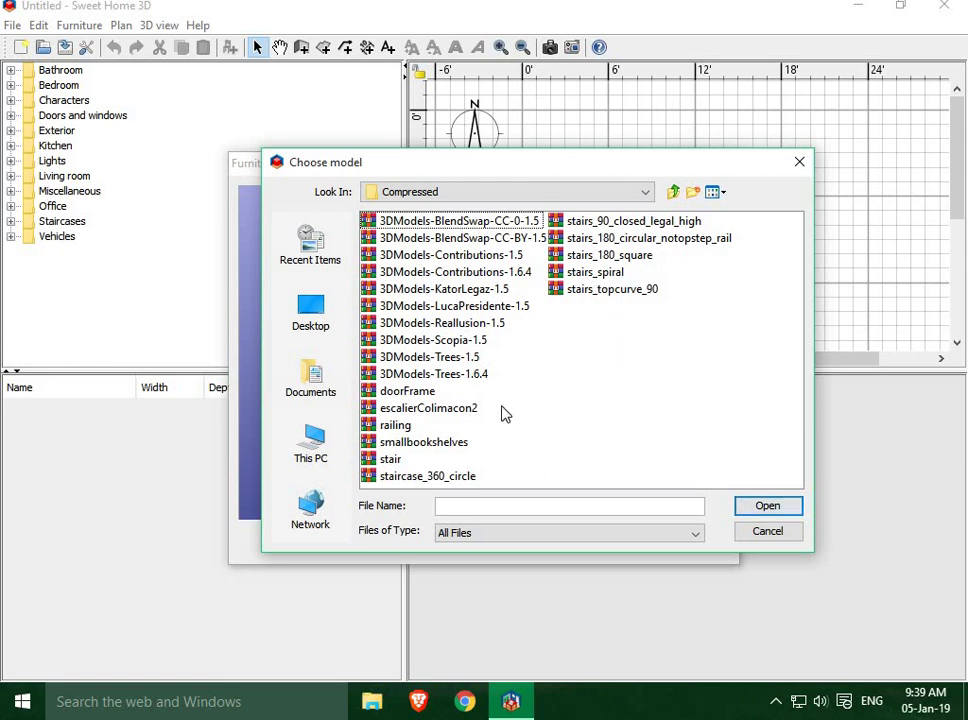
pyautogui.click(435, 410)
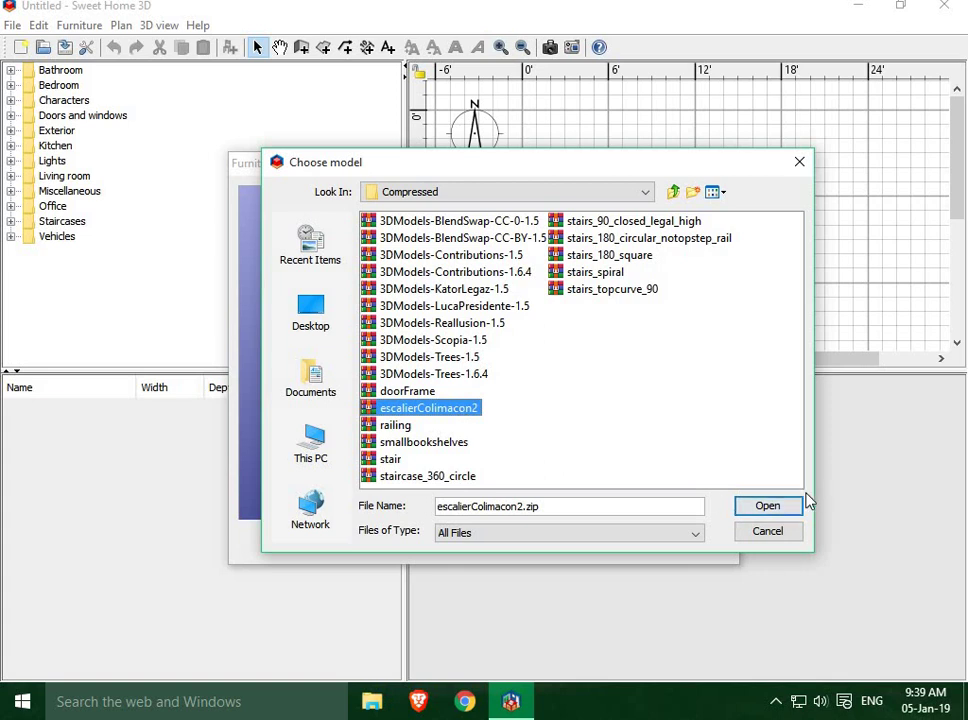
pyautogui.click(770, 510)
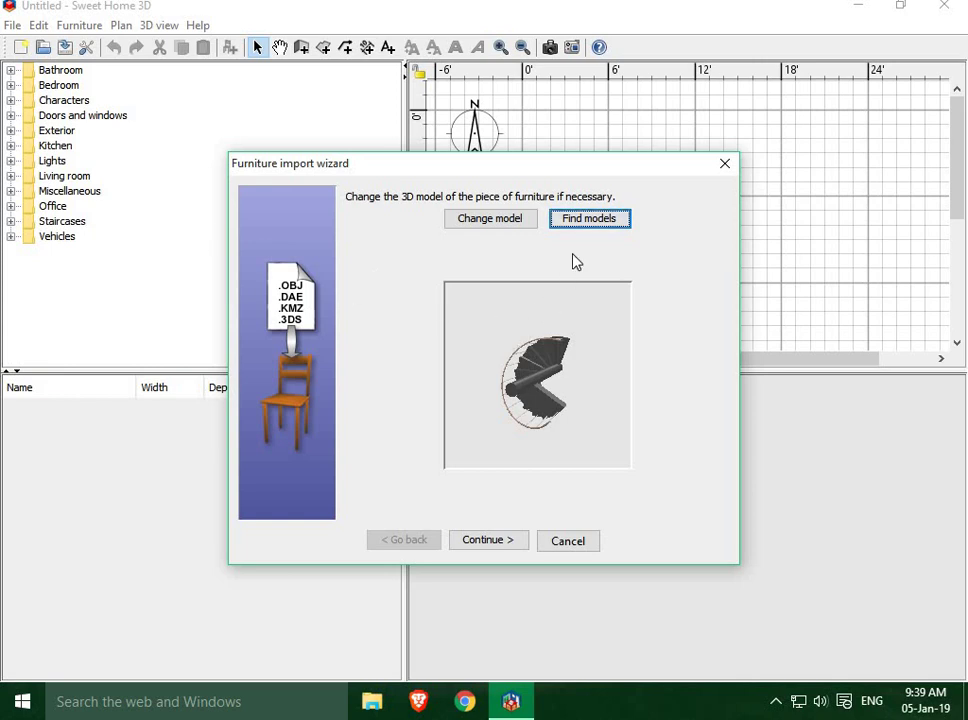
# On the orientation page, rotate the staircase sideways through a full turn back to its start
pyautogui.click(505, 548)
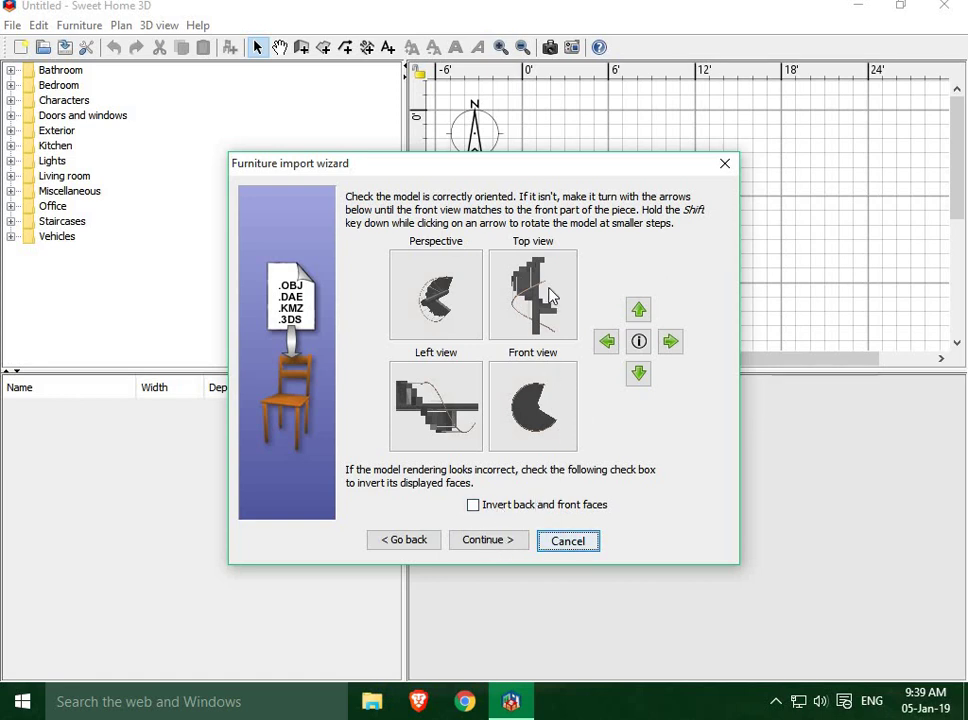
pyautogui.click(670, 341)
pyautogui.click(670, 341)
pyautogui.click(670, 341)
pyautogui.click(670, 341)
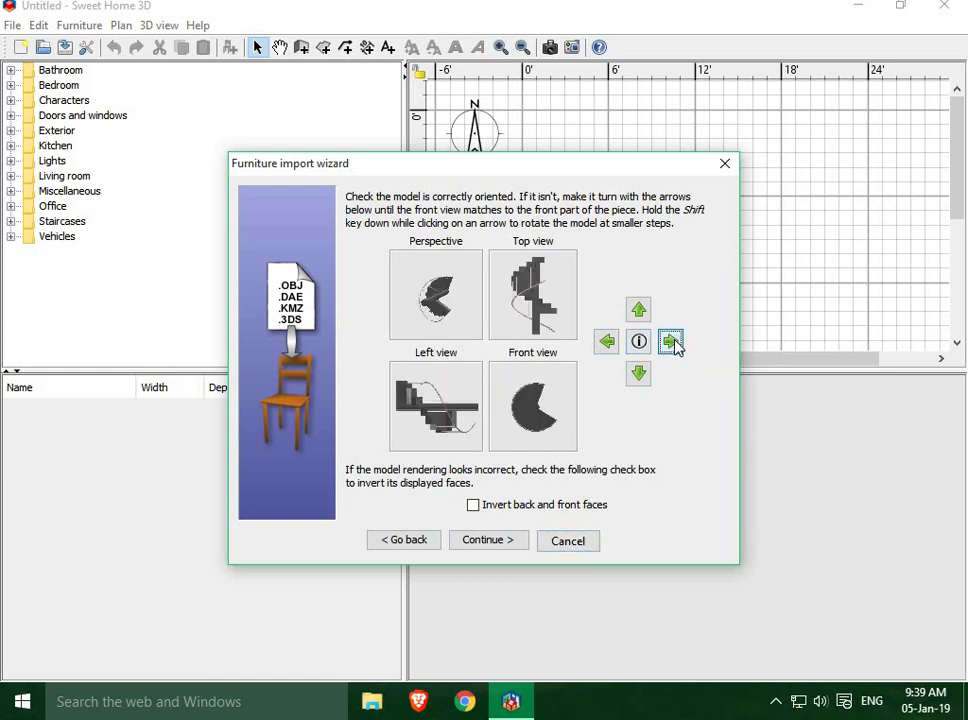
pyautogui.click(670, 341)
pyautogui.click(670, 341)
# Turn the staircase the other way, tilt it forward and back, then proceed to attributes
pyautogui.click(607, 341)
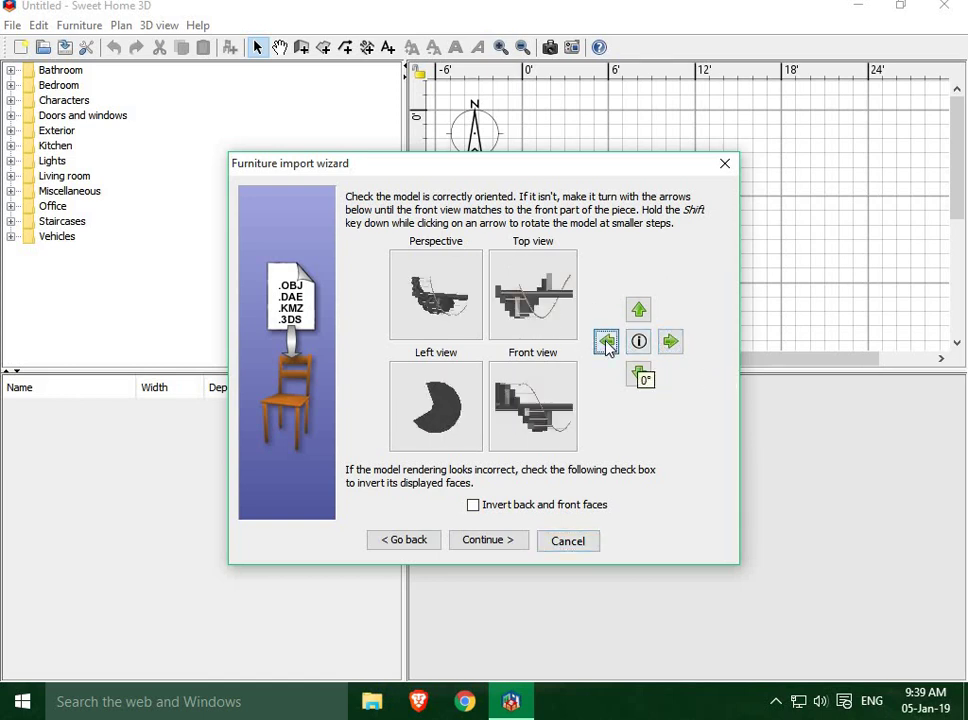
pyautogui.click(639, 311)
pyautogui.click(642, 372)
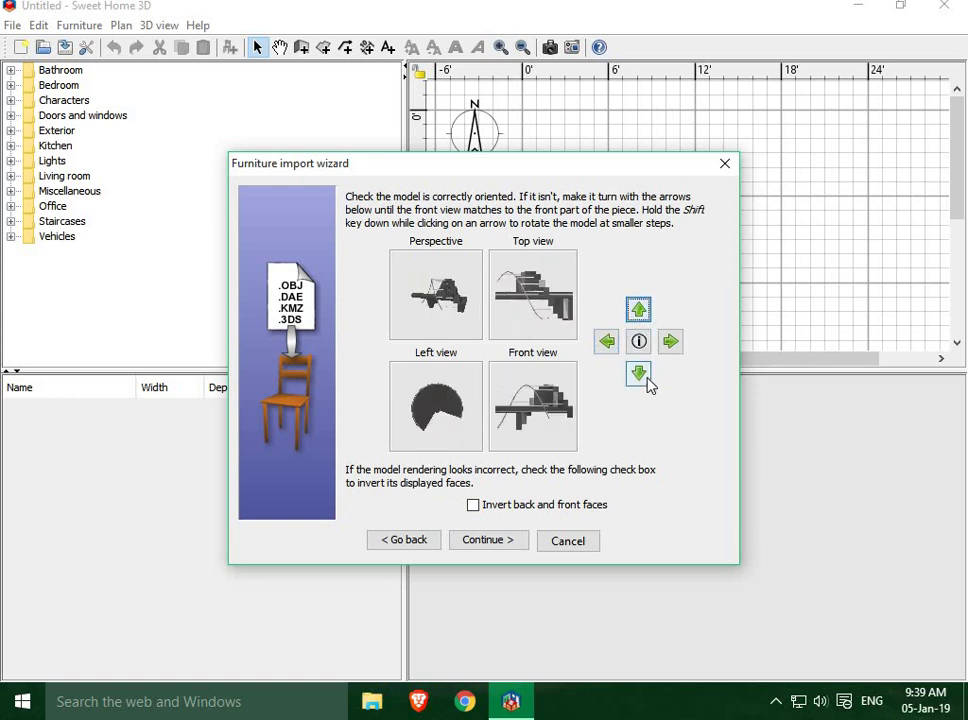
pyautogui.click(642, 374)
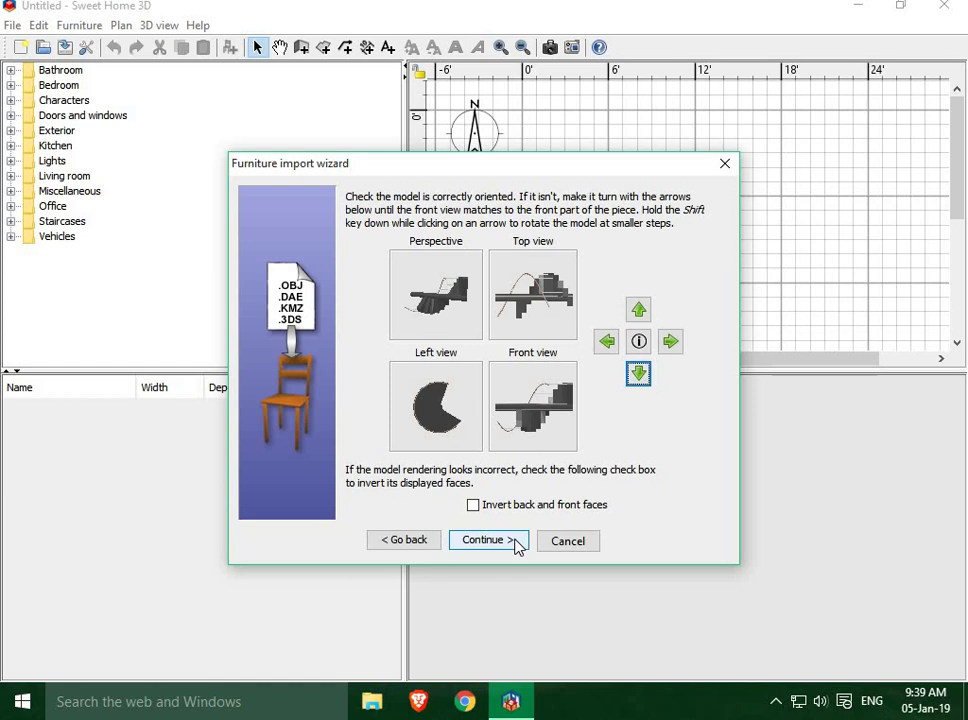
pyautogui.click(515, 541)
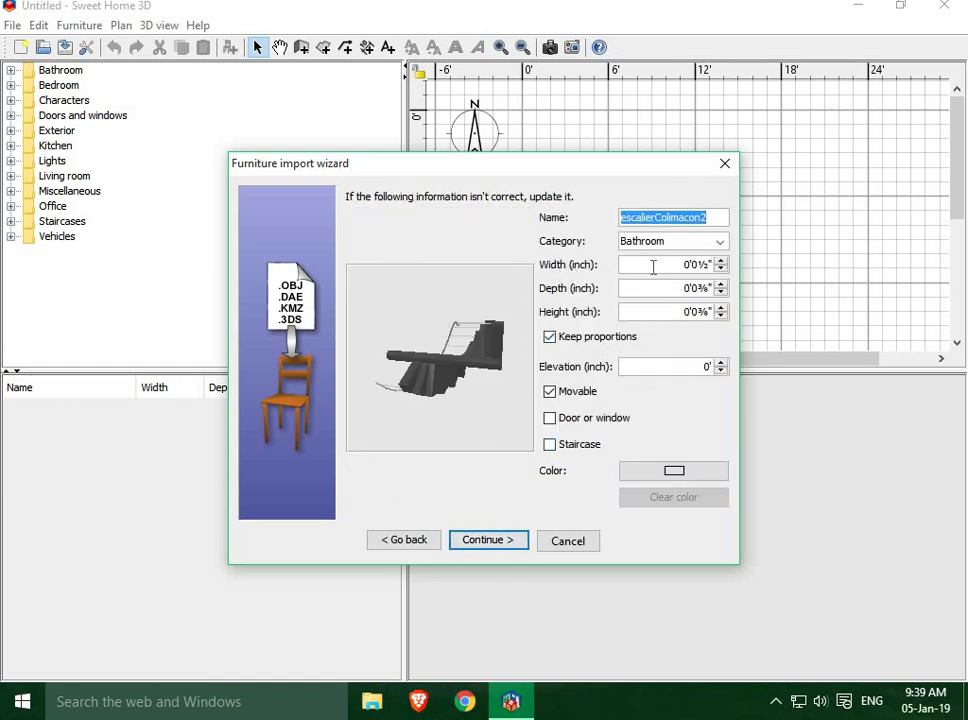
# Review the staircase's width, depth and height, set category to Staircases, and continue to the icon page
pyautogui.click(670, 264)
pyautogui.click(659, 287)
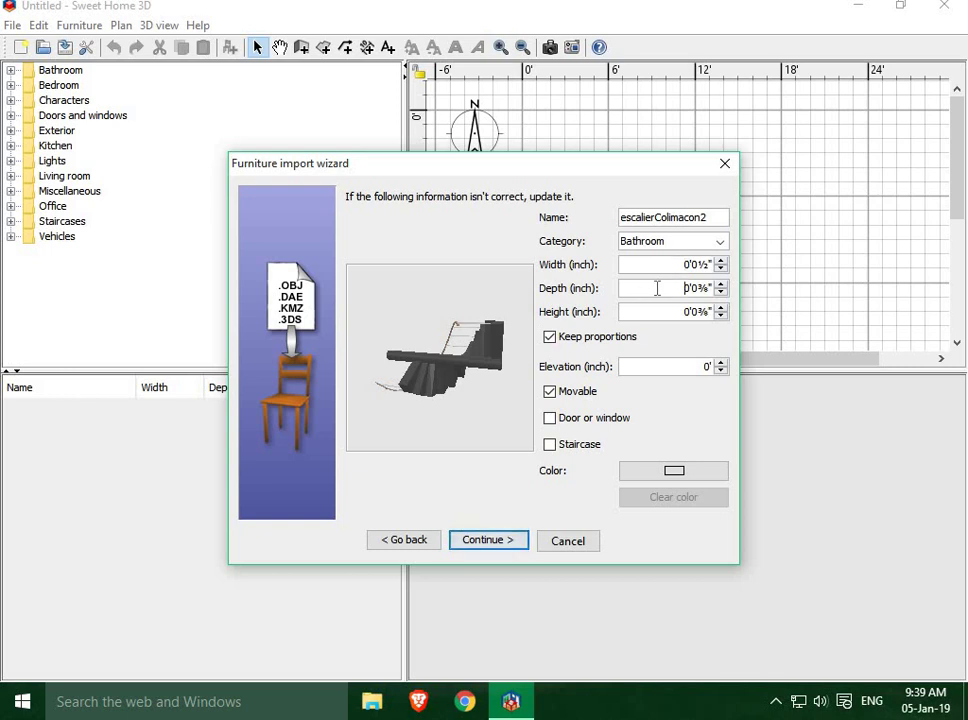
pyautogui.click(654, 311)
pyautogui.click(719, 242)
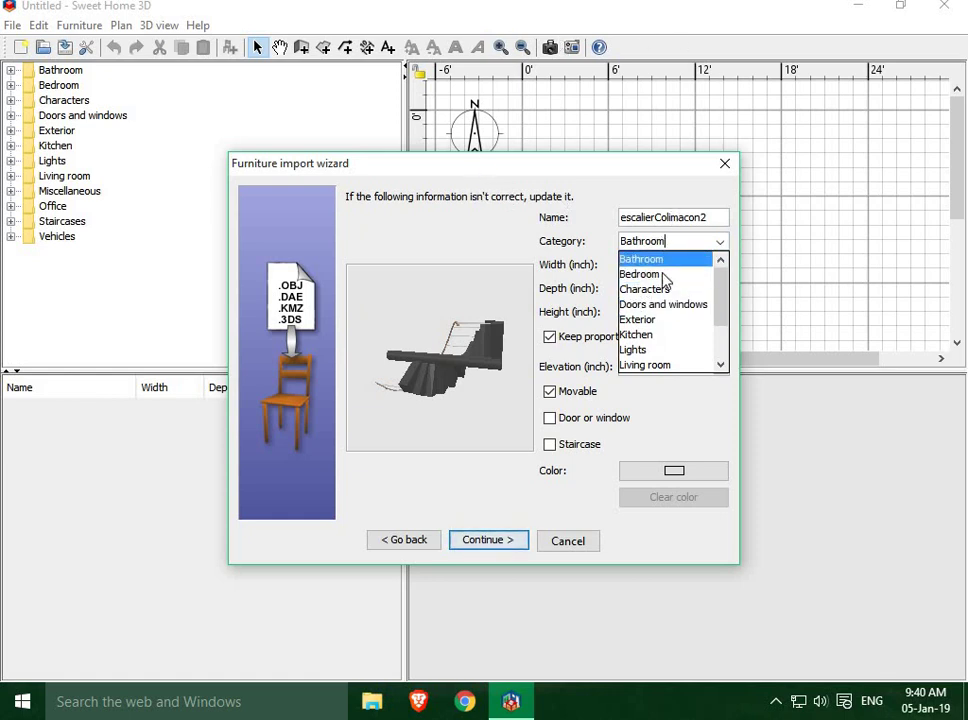
pyautogui.scroll(-1, 667, 300)
pyautogui.scroll(-1, 665, 330)
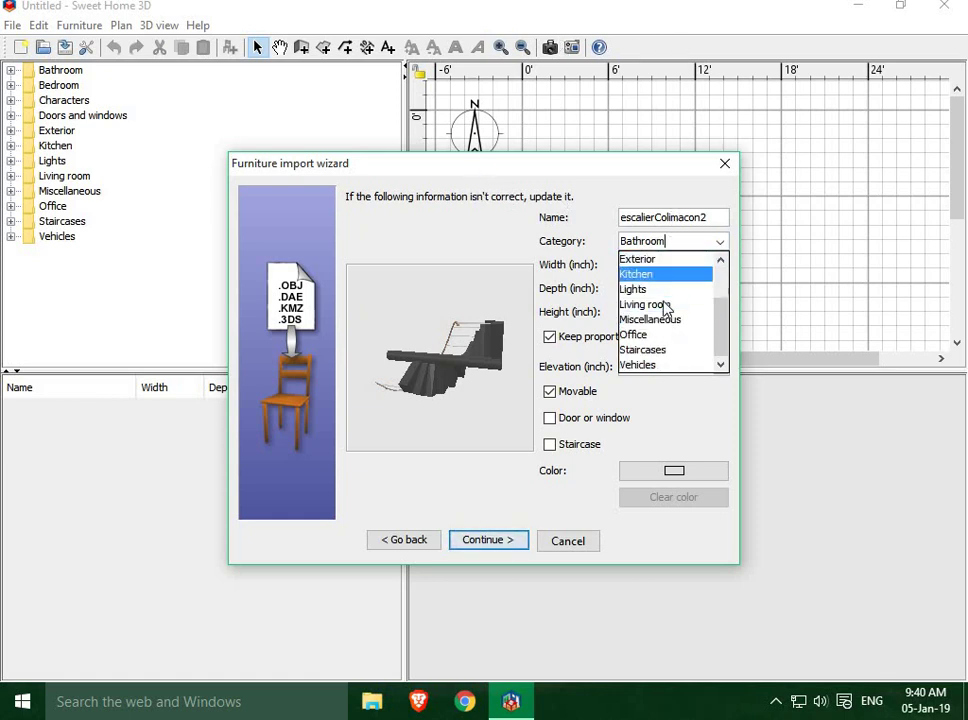
pyautogui.click(662, 350)
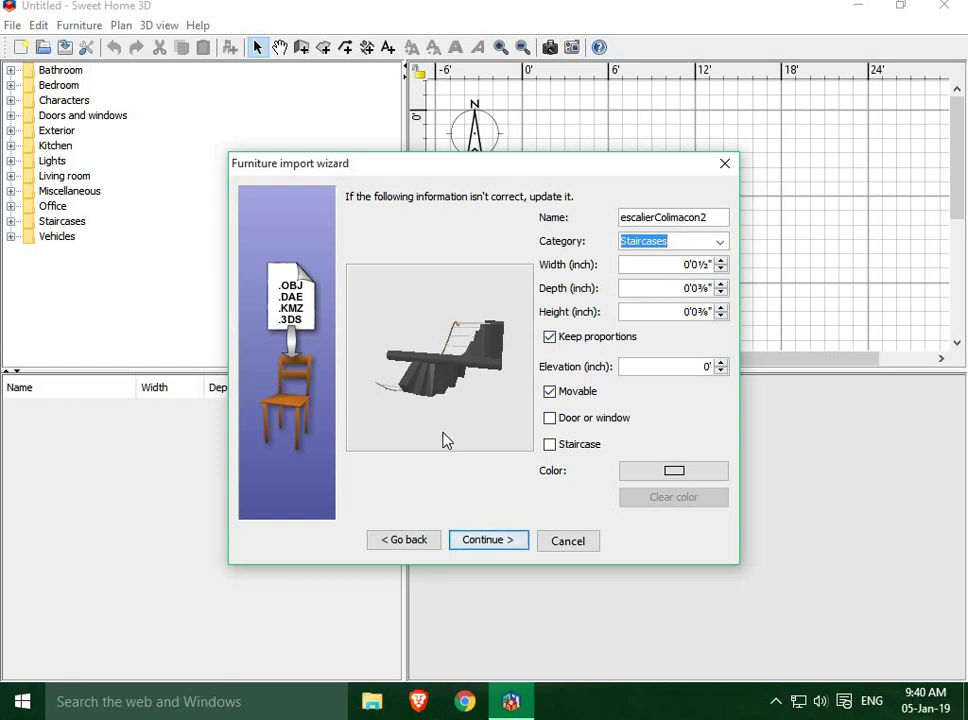
pyautogui.click(486, 540)
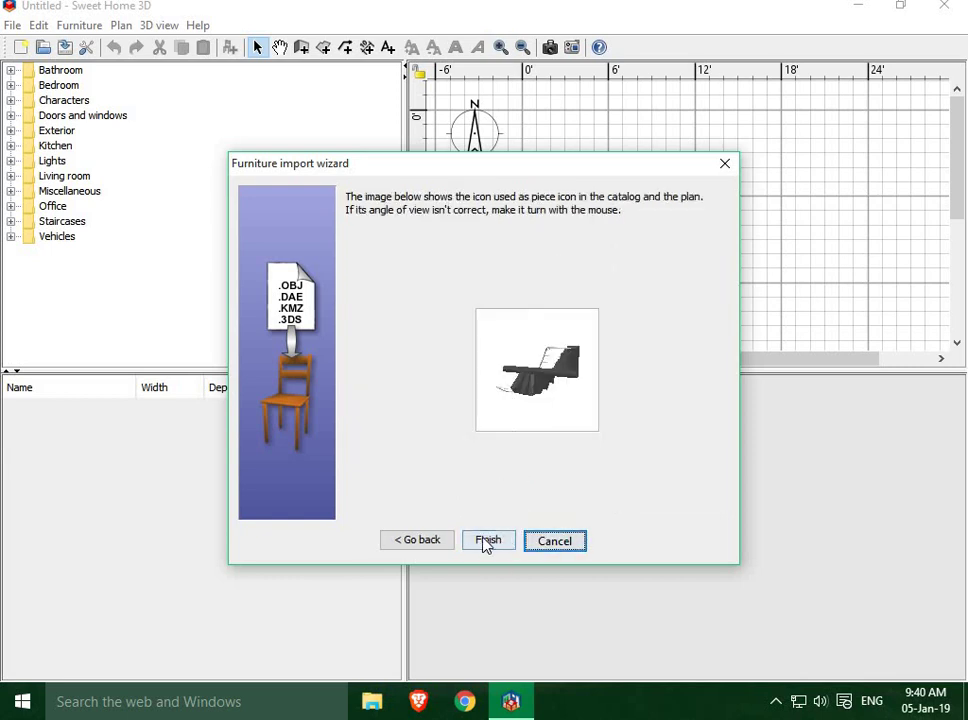
# Finish the import and select the new escalierColimacon2 entry in the Staircases catalog
pyautogui.click(487, 541)
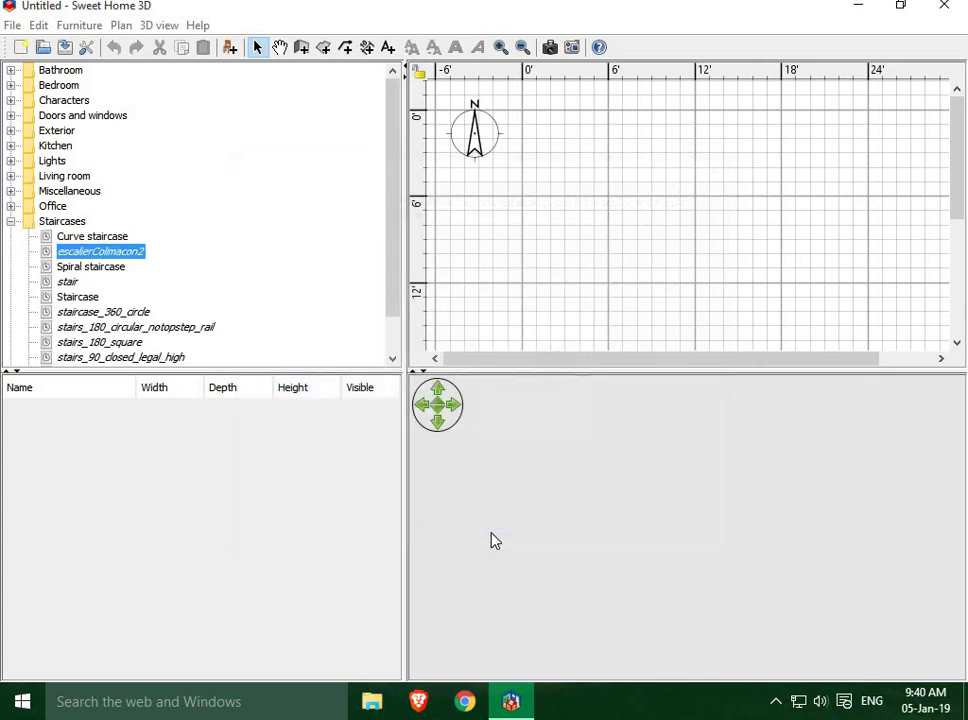
pyautogui.click(101, 268)
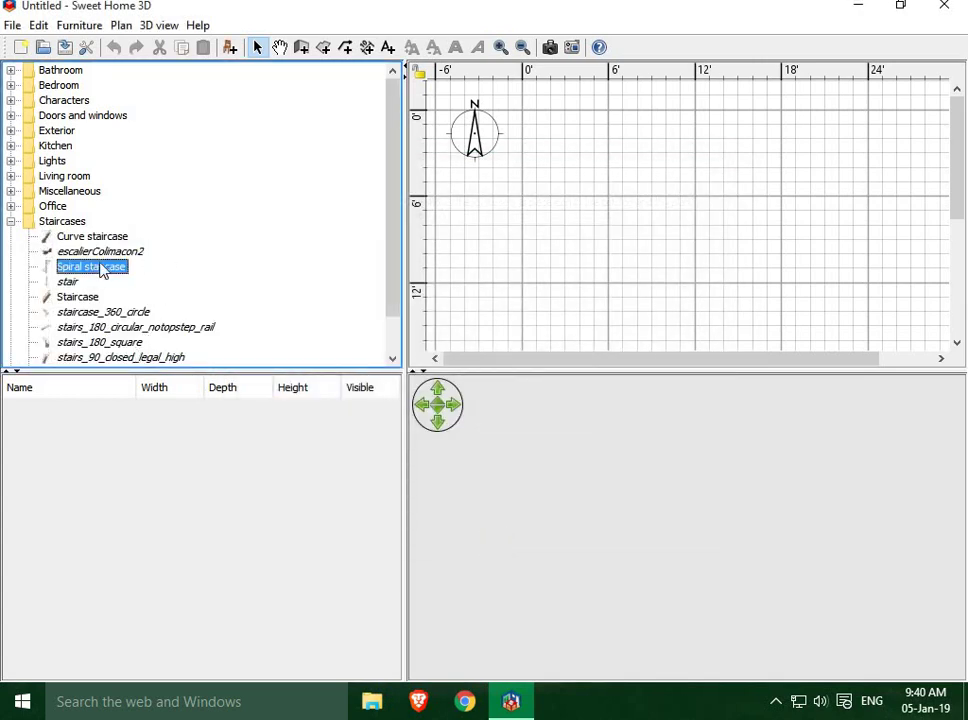
pyautogui.click(93, 254)
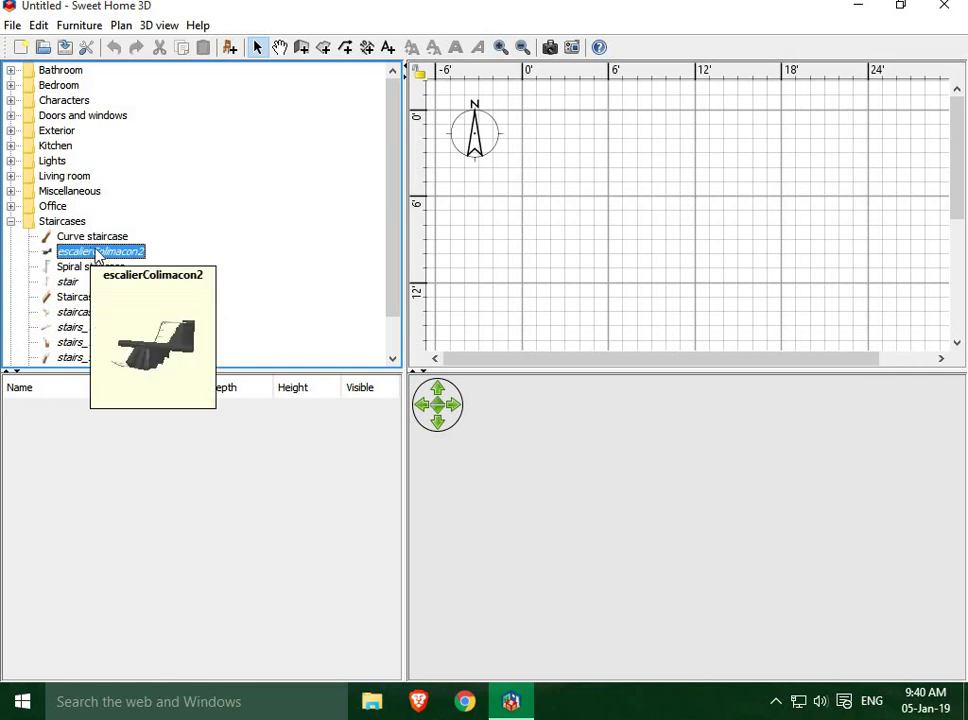
# Place the escalierColimacon2 staircase at the left edge of the plan
pyautogui.rightClick(228, 166)
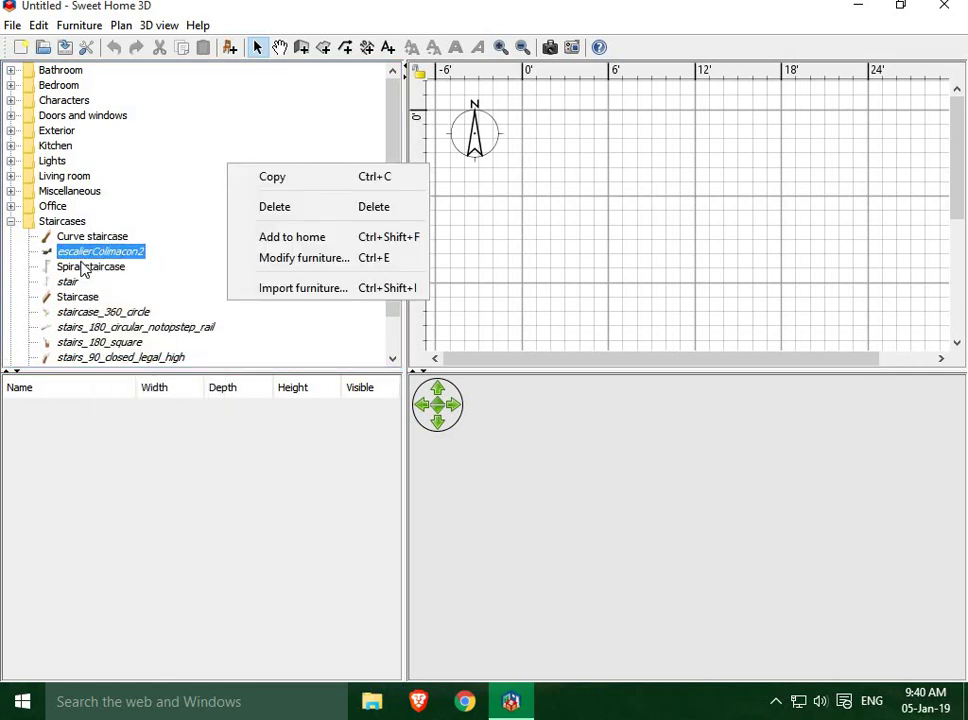
pyautogui.click(77, 256)
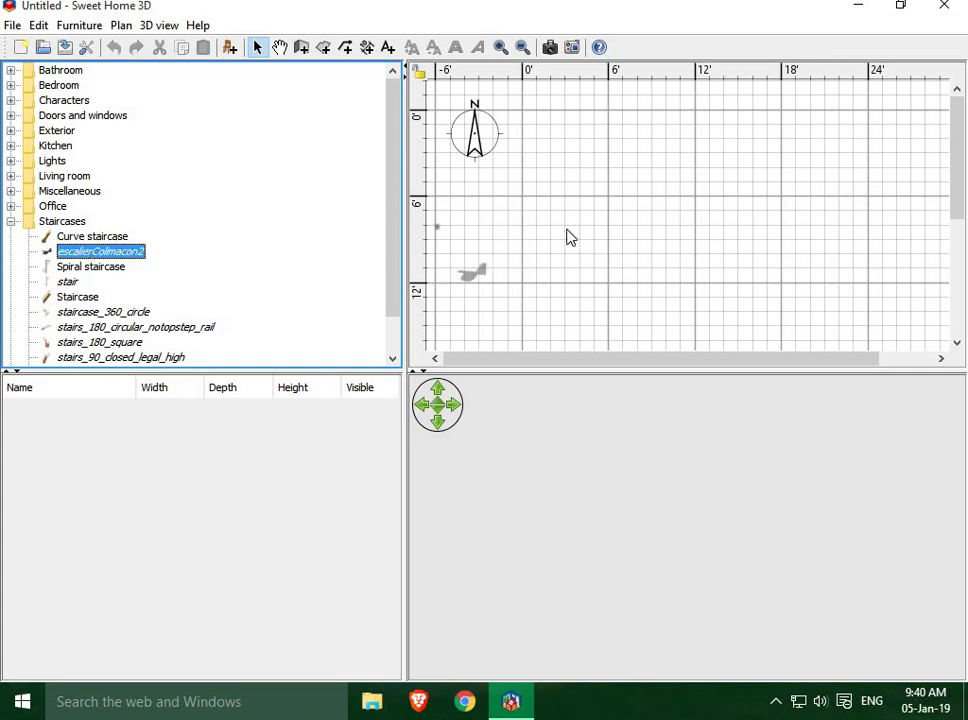
pyautogui.moveTo(75, 258); pyautogui.dragTo(436, 228)
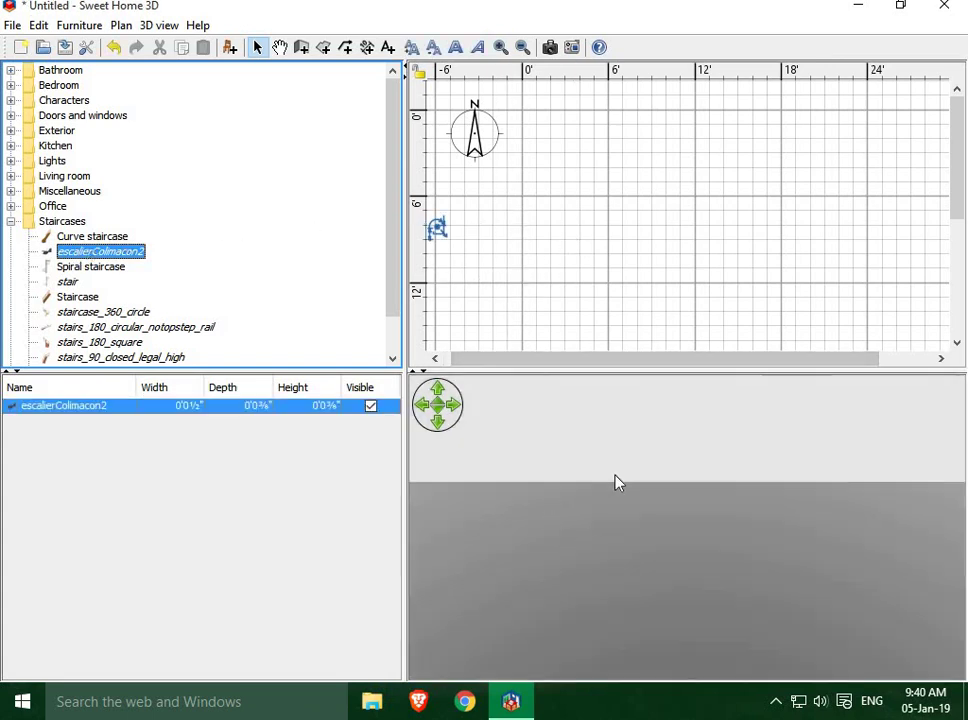
pyautogui.scroll(5, 755, 540)
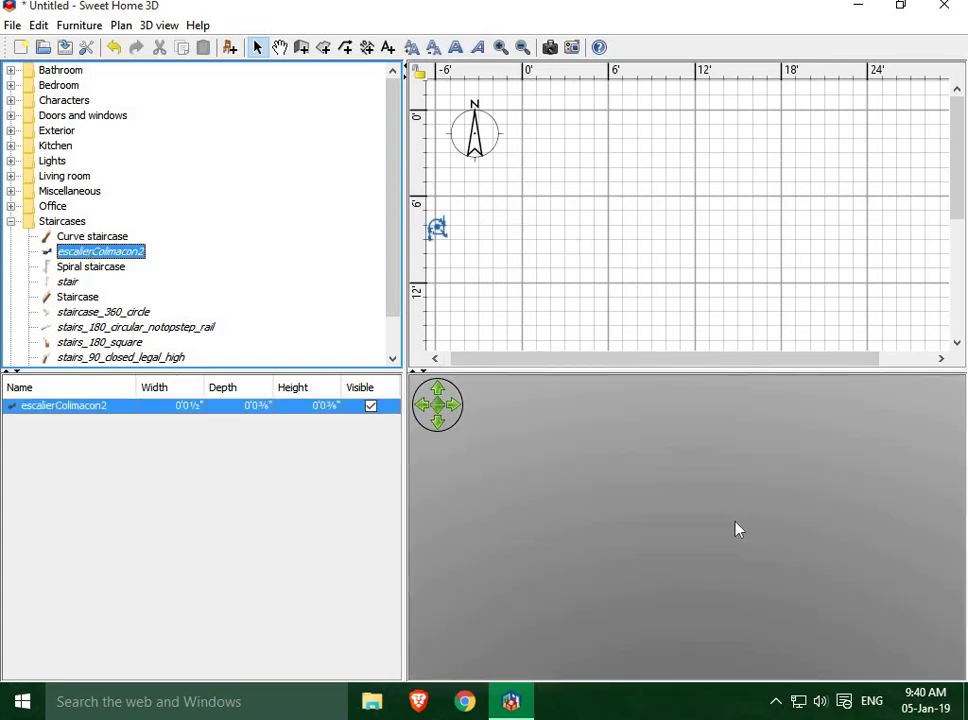
pyautogui.scroll(-5, 731, 527)
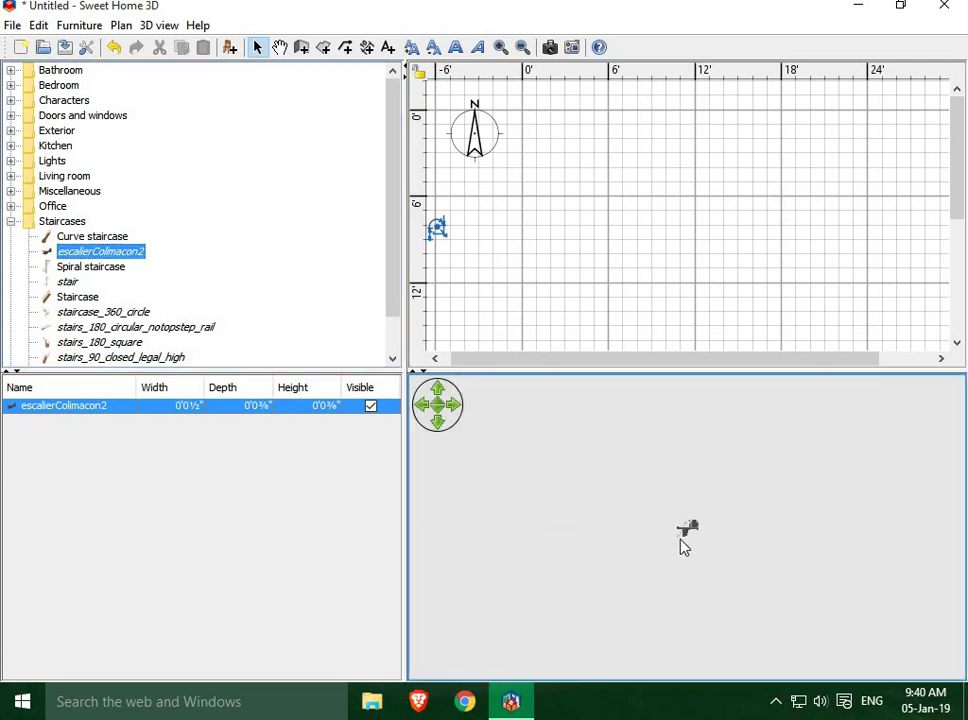
pyautogui.scroll(2, 580, 425)
pyautogui.scroll(2, 715, 650)
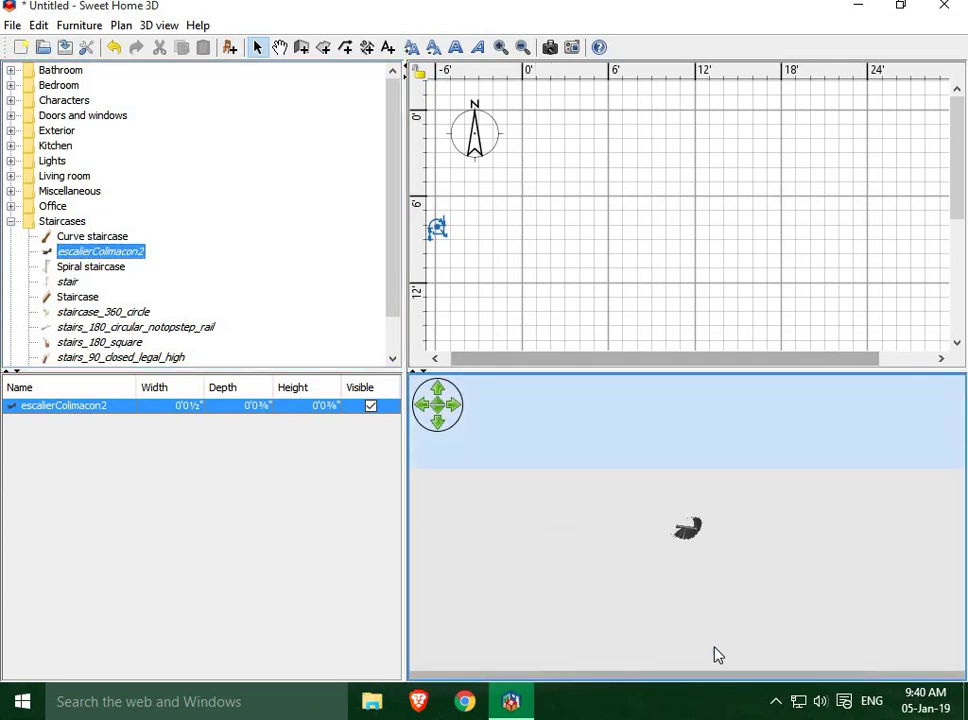
pyautogui.scroll(1, 717, 600)
pyautogui.scroll(-2, 692, 580)
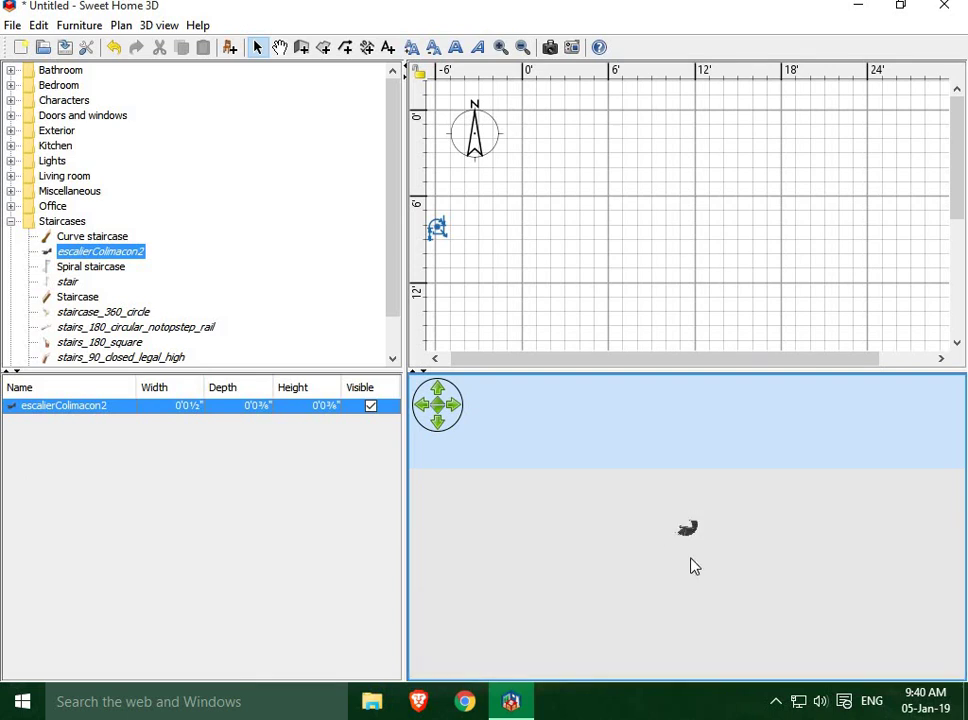
pyautogui.scroll(1, 694, 562)
pyautogui.scroll(1, 695, 556)
pyautogui.scroll(-1, 696, 554)
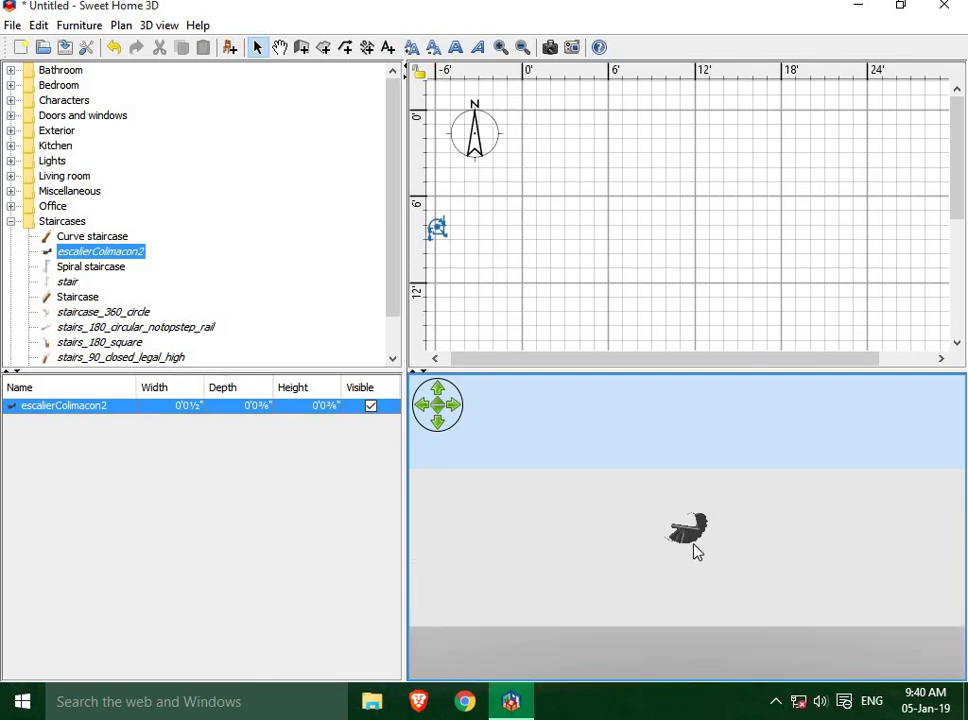
pyautogui.scroll(2, 694, 551)
pyautogui.scroll(1, 703, 519)
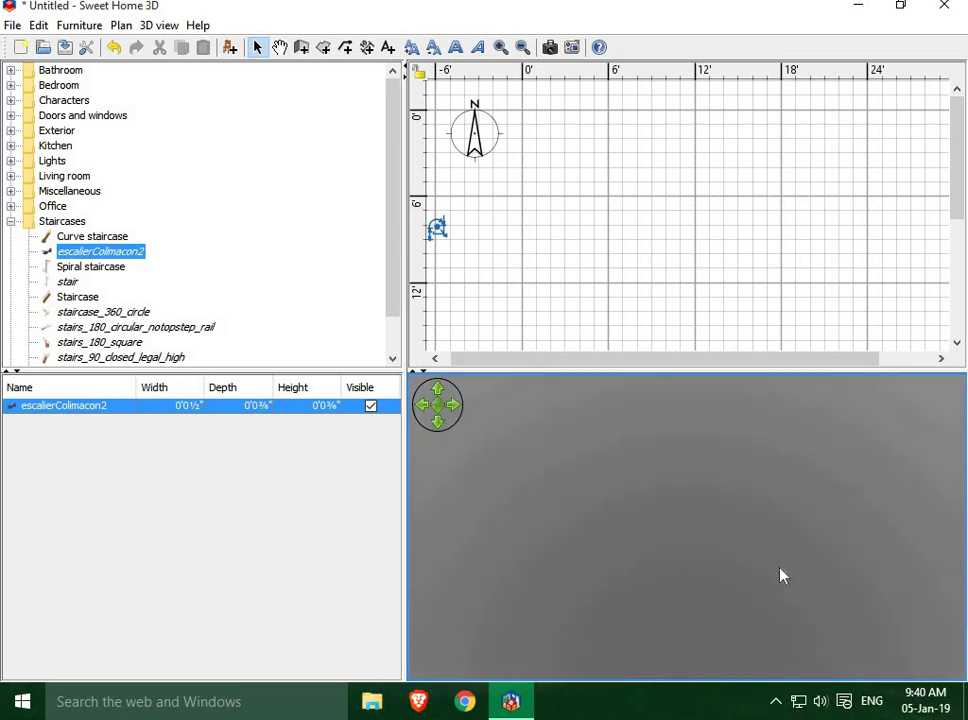
pyautogui.scroll(-3, 785, 570)
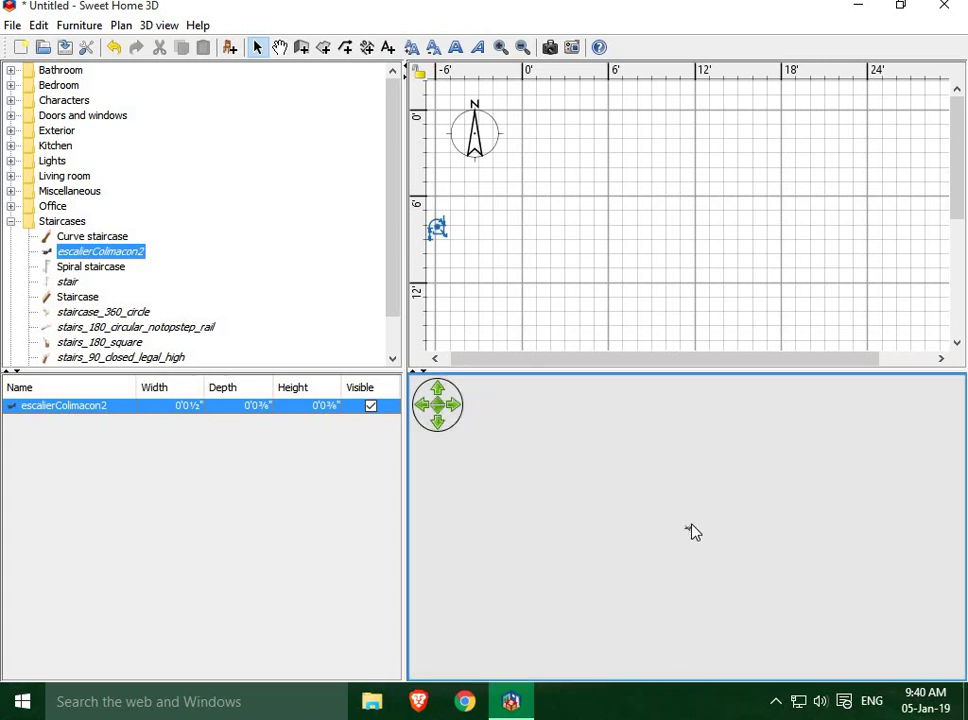
pyautogui.scroll(3, 687, 500)
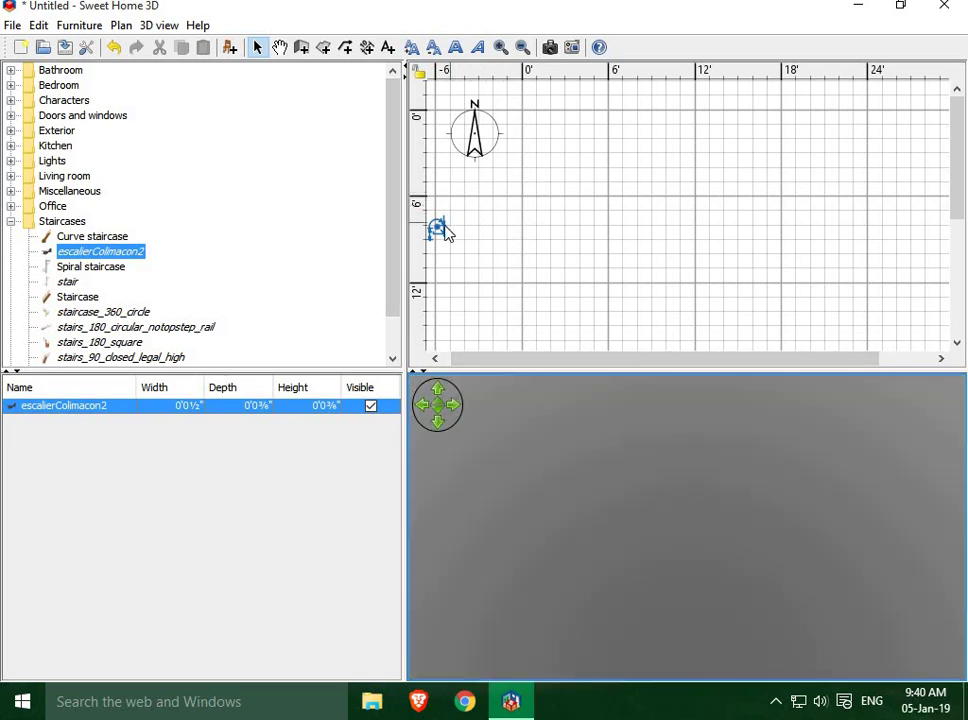
# Move the staircase toward the 6' mark and enlarge the plan by shrinking the 3D view and catalog
pyautogui.moveTo(447, 232); pyautogui.dragTo(556, 218)
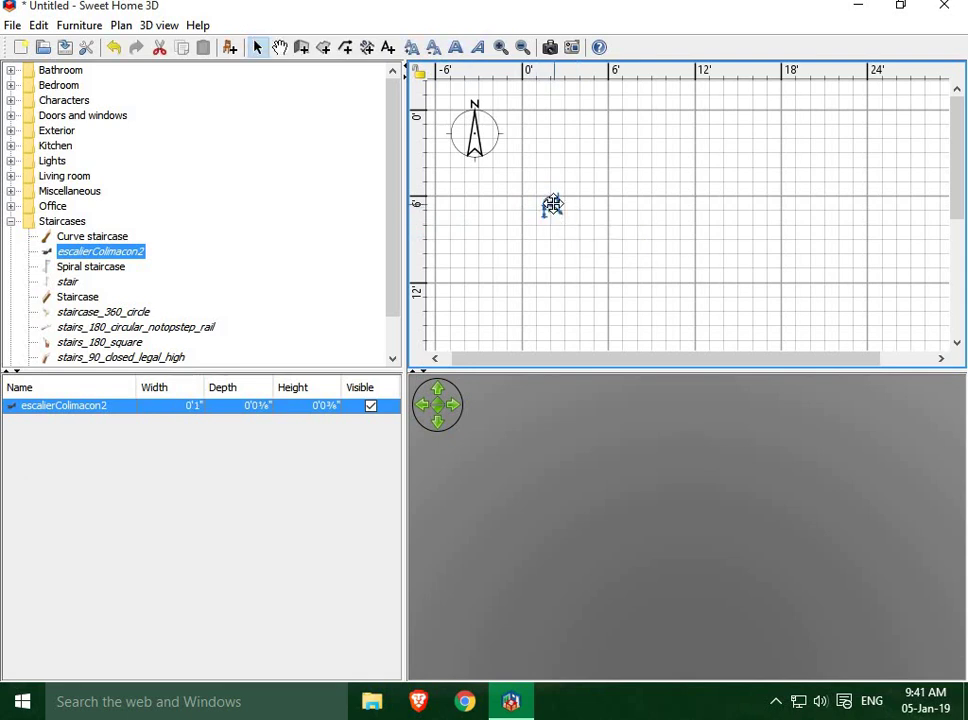
pyautogui.moveTo(556, 218); pyautogui.dragTo(571, 225)
pyautogui.moveTo(620, 370); pyautogui.dragTo(607, 638)
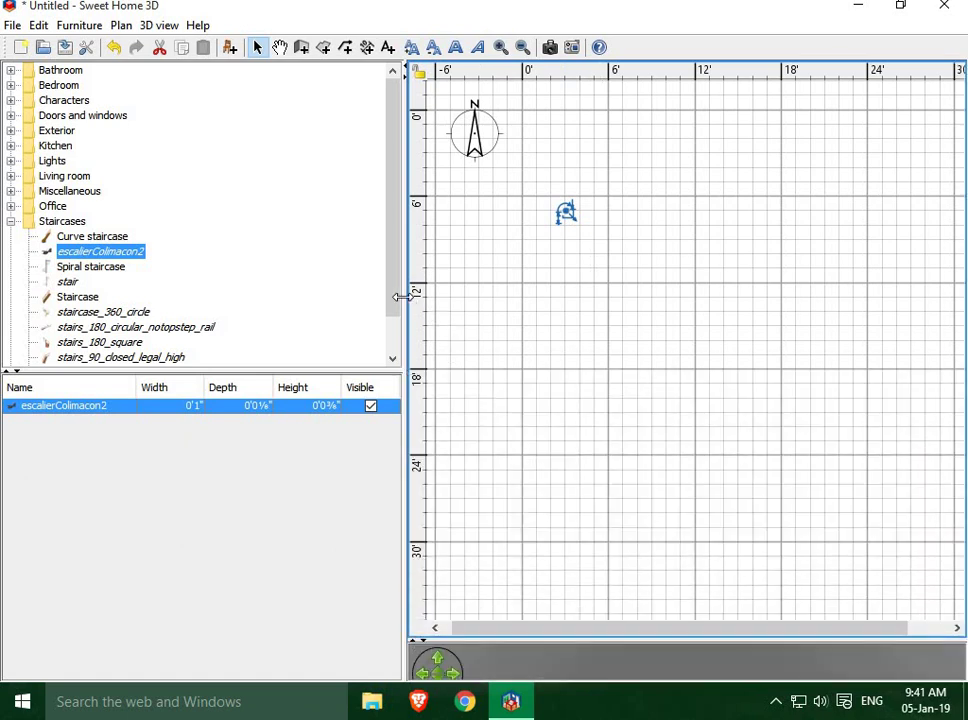
pyautogui.moveTo(402, 296); pyautogui.dragTo(250, 305)
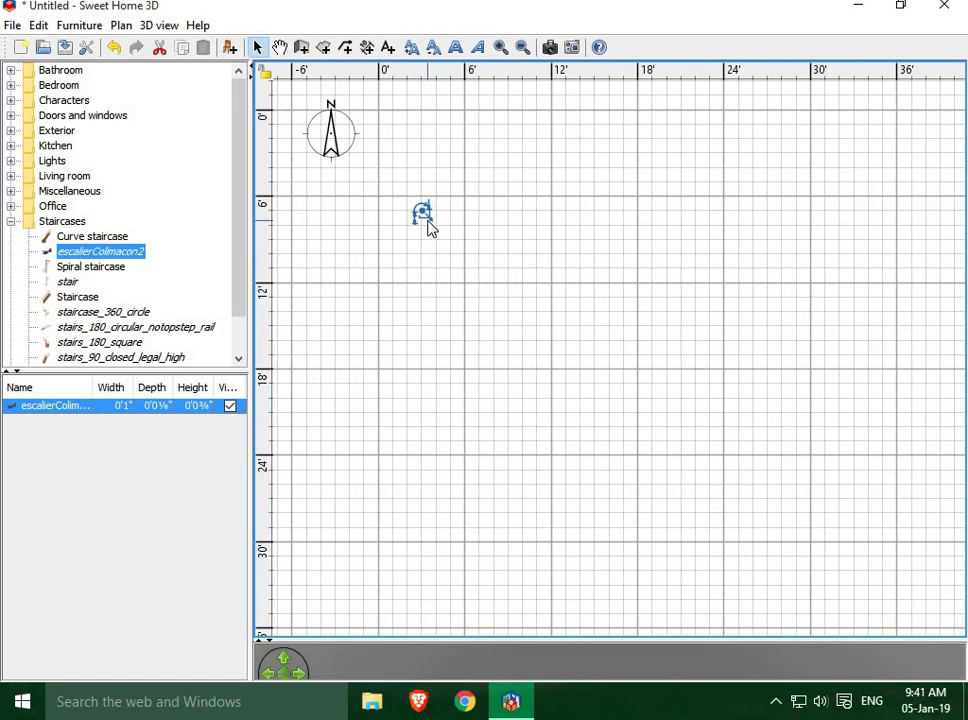
pyautogui.moveTo(430, 228); pyautogui.dragTo(430, 224)
pyautogui.click(427, 217)
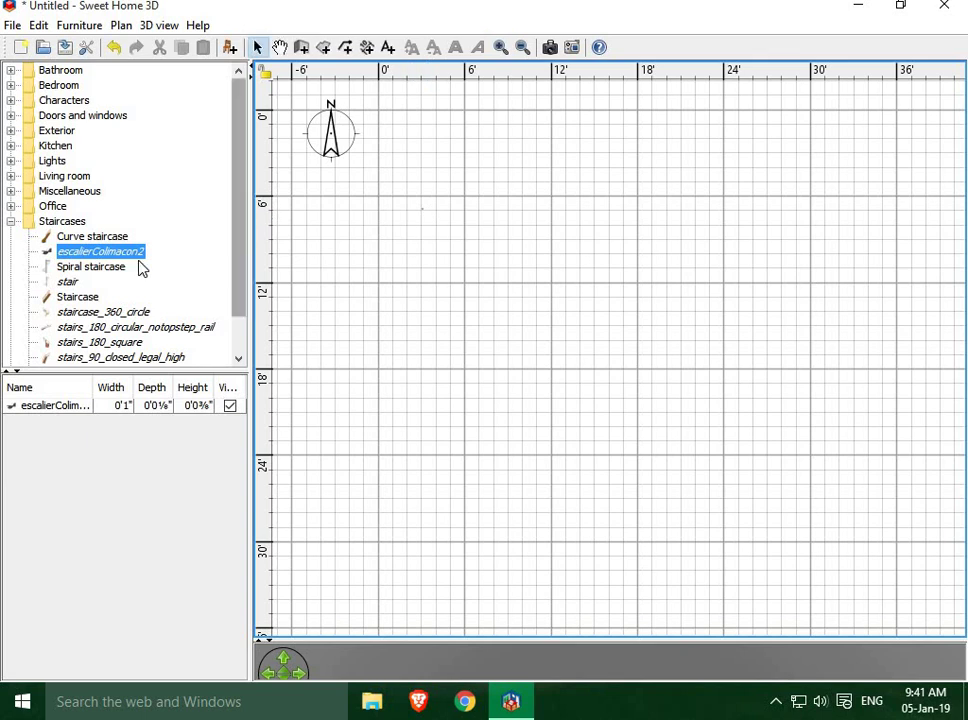
# Add a second escalierColimacon2 lower in the plan and toggle a staircase's visibility off and on
pyautogui.moveTo(120, 253)
pyautogui.mouseDown()
pyautogui.moveTo(427, 388)
pyautogui.moveTo(405, 375)
pyautogui.mouseUp()
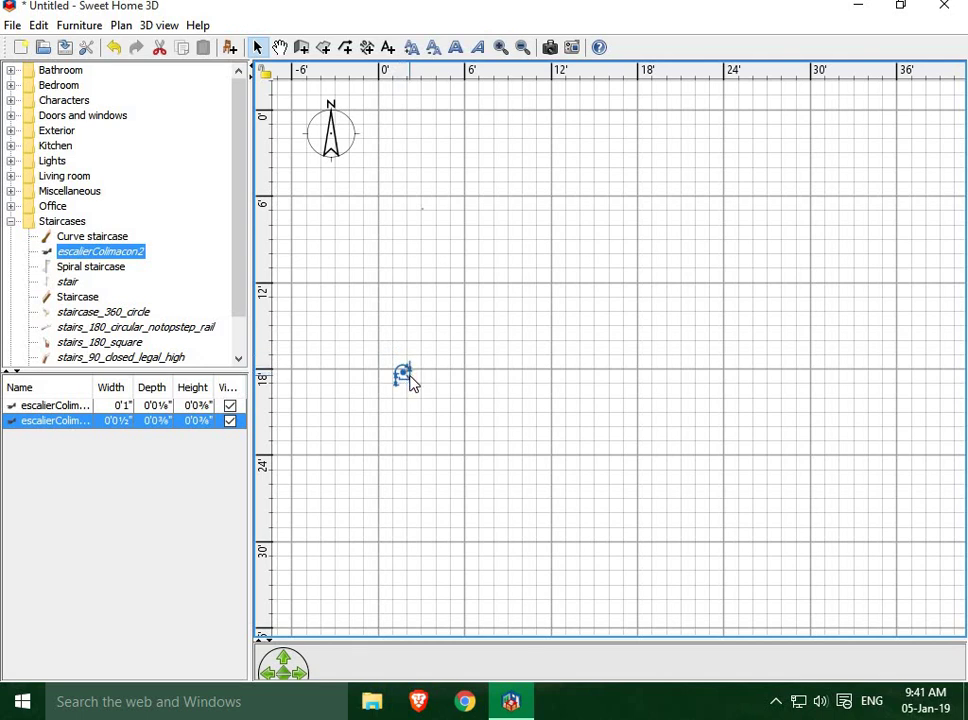
pyautogui.click(406, 378)
pyautogui.click(402, 374)
pyautogui.moveTo(407, 374); pyautogui.dragTo(445, 430)
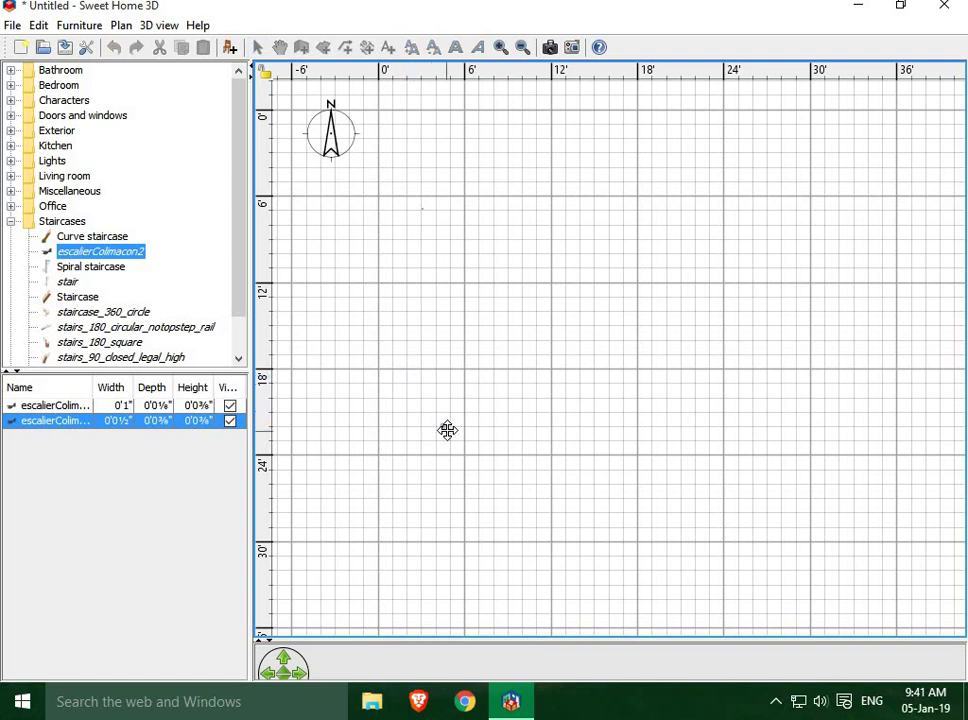
pyautogui.click(230, 406)
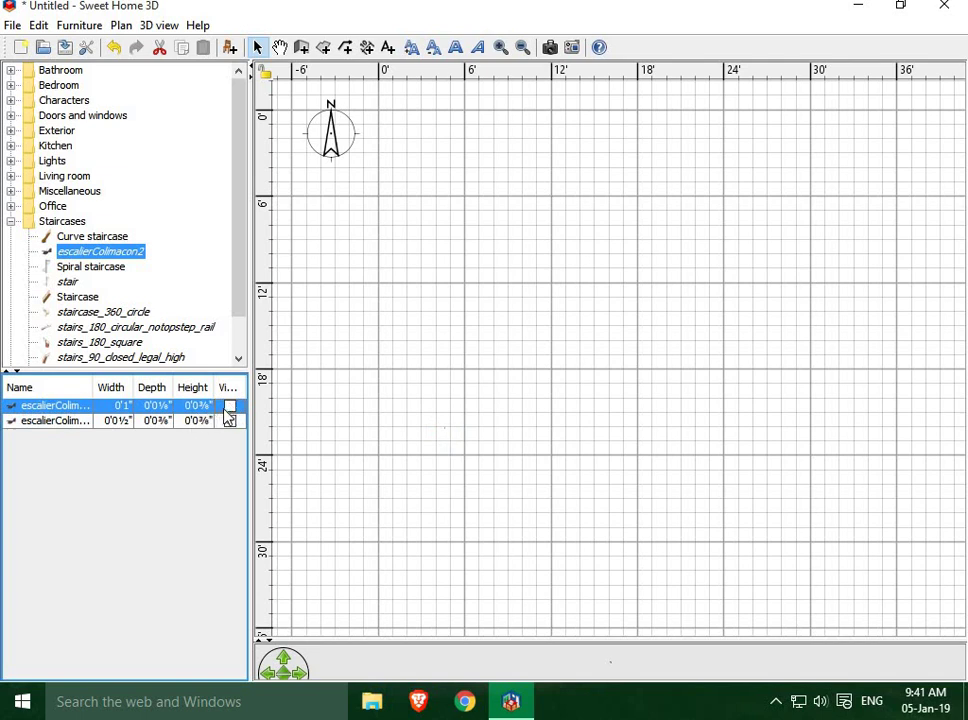
pyautogui.click(230, 407)
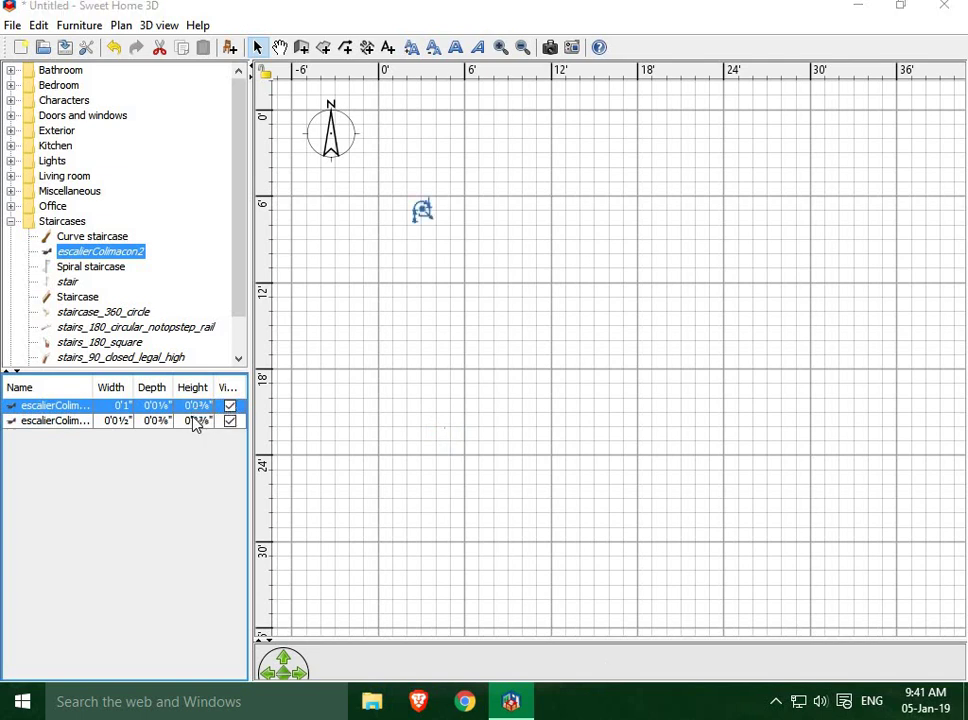
# Set the first staircase's Width and Depth to 111 in Modify furniture, making it 9'3" square
pyautogui.doubleClick(196, 407)
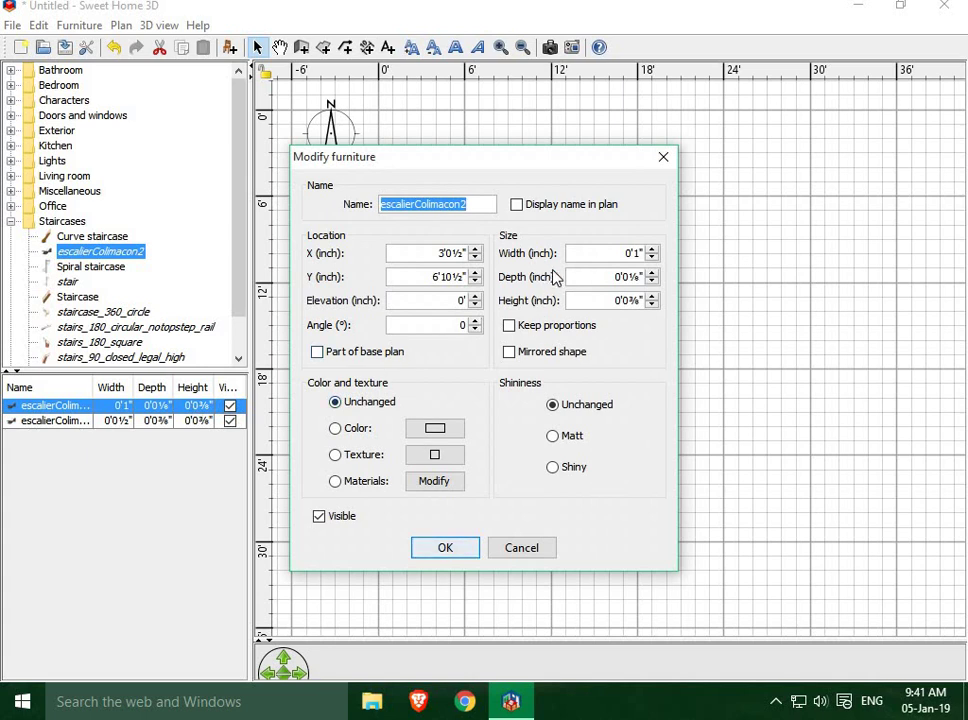
pyautogui.click(432, 256)
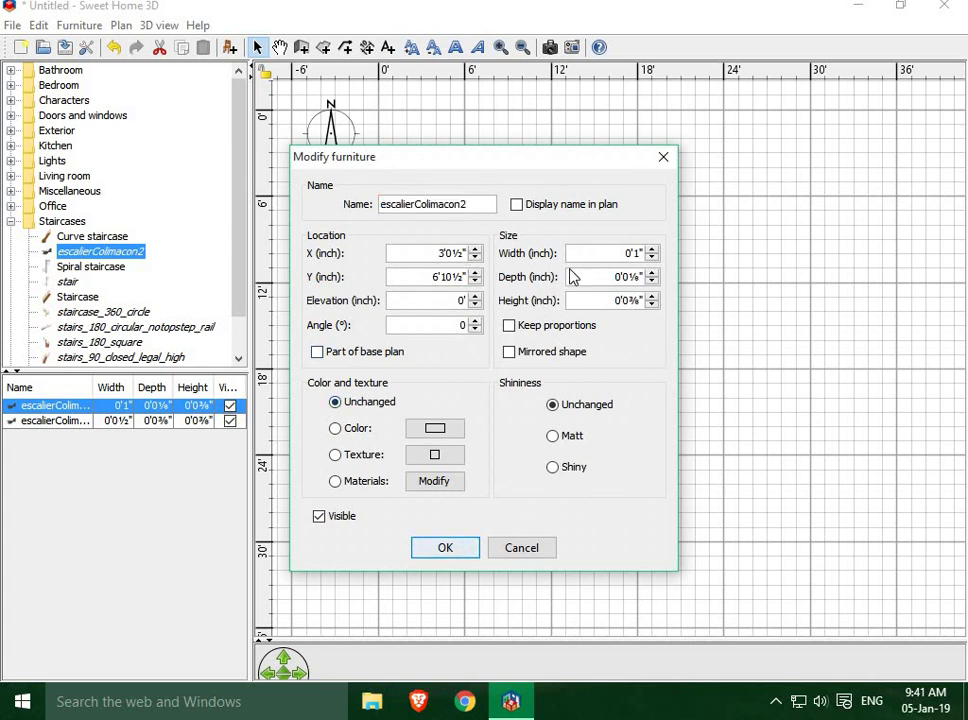
pyautogui.click(636, 253)
pyautogui.write('1')
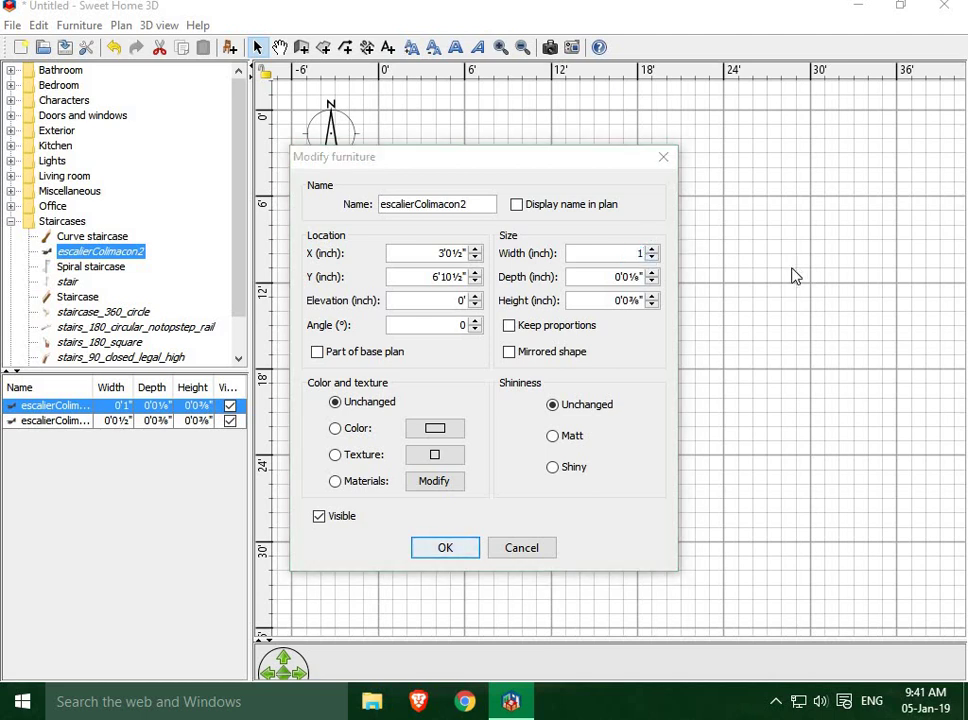
pyautogui.click(641, 278)
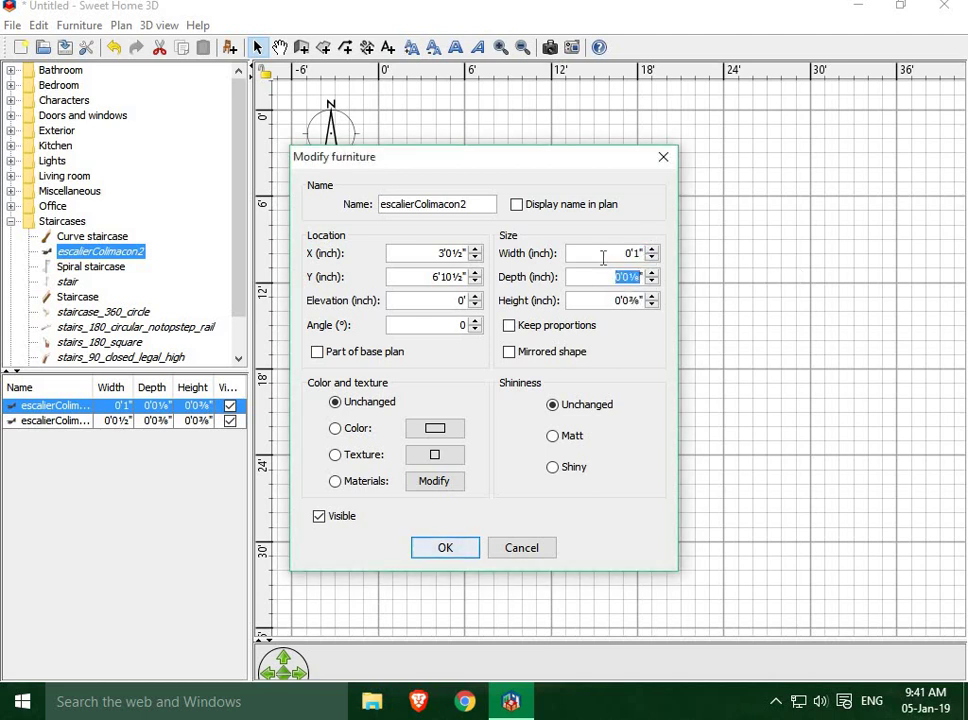
pyautogui.click(633, 253)
pyautogui.write('111')
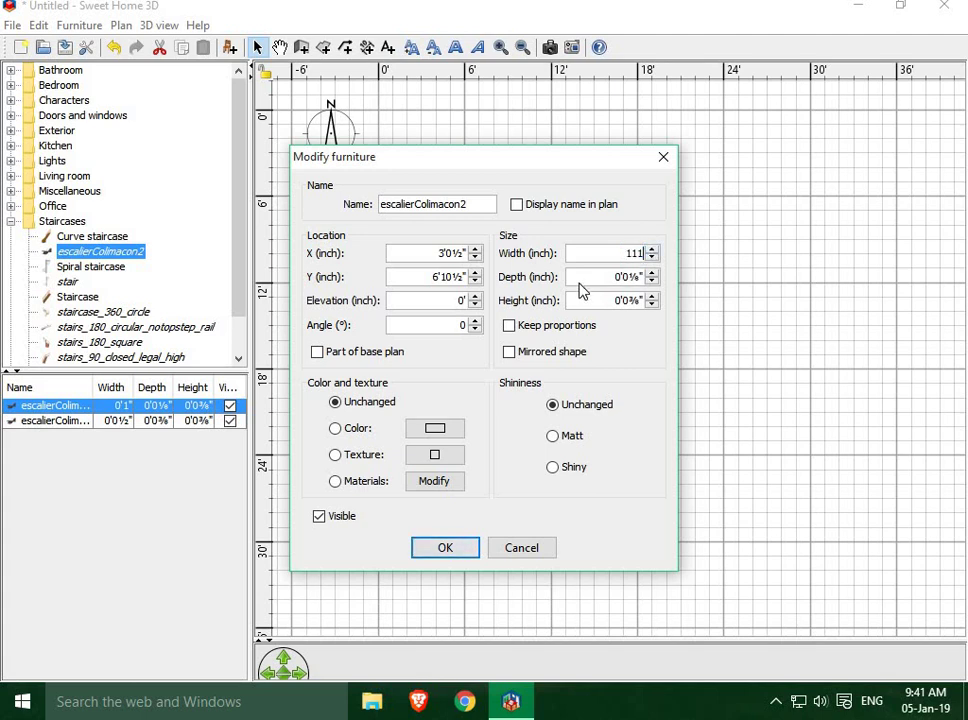
pyautogui.click(613, 277)
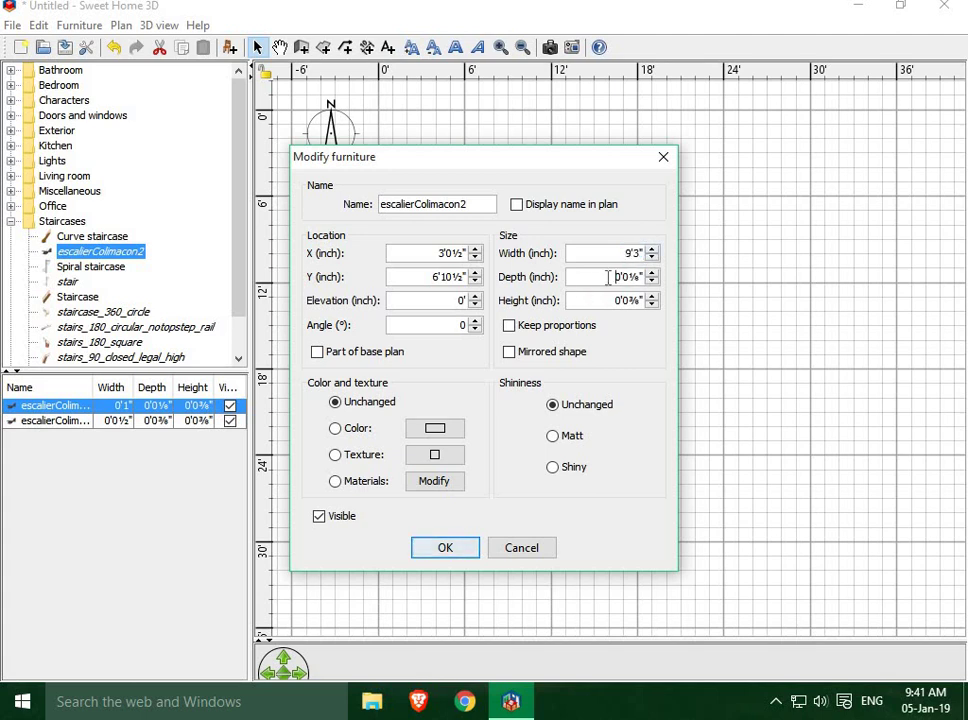
pyautogui.moveTo(616, 277); pyautogui.dragTo(646, 274)
pyautogui.write('111')
pyautogui.click(445, 556)
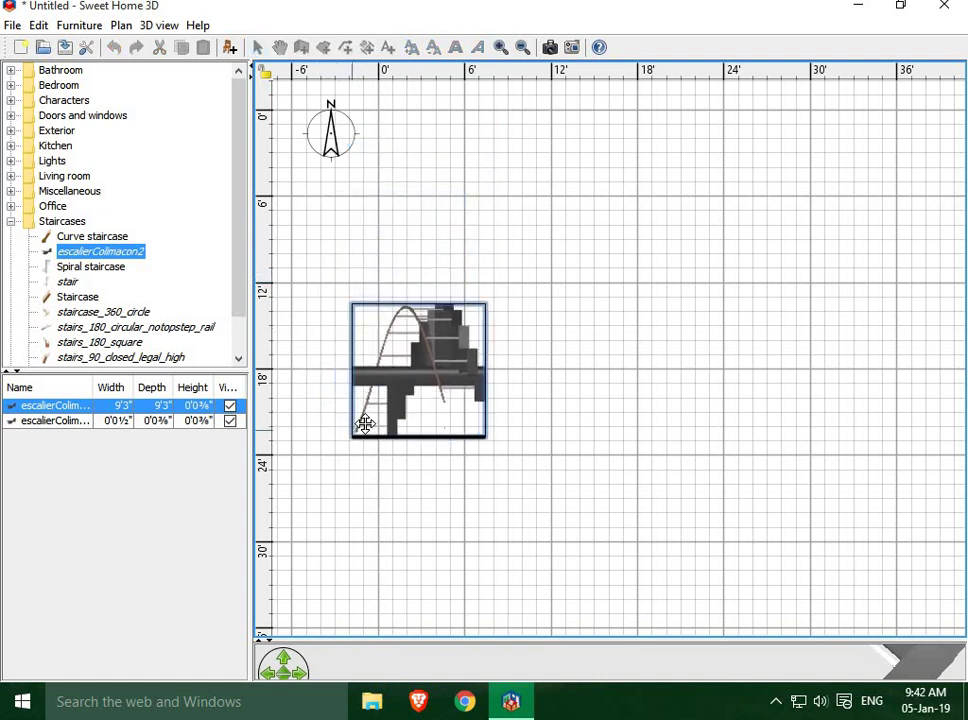
# Stretch the staircase to 34'10" by 18'7", rotate it 90°, and place it below the compass
pyautogui.moveTo(355, 268); pyautogui.dragTo(361, 432)
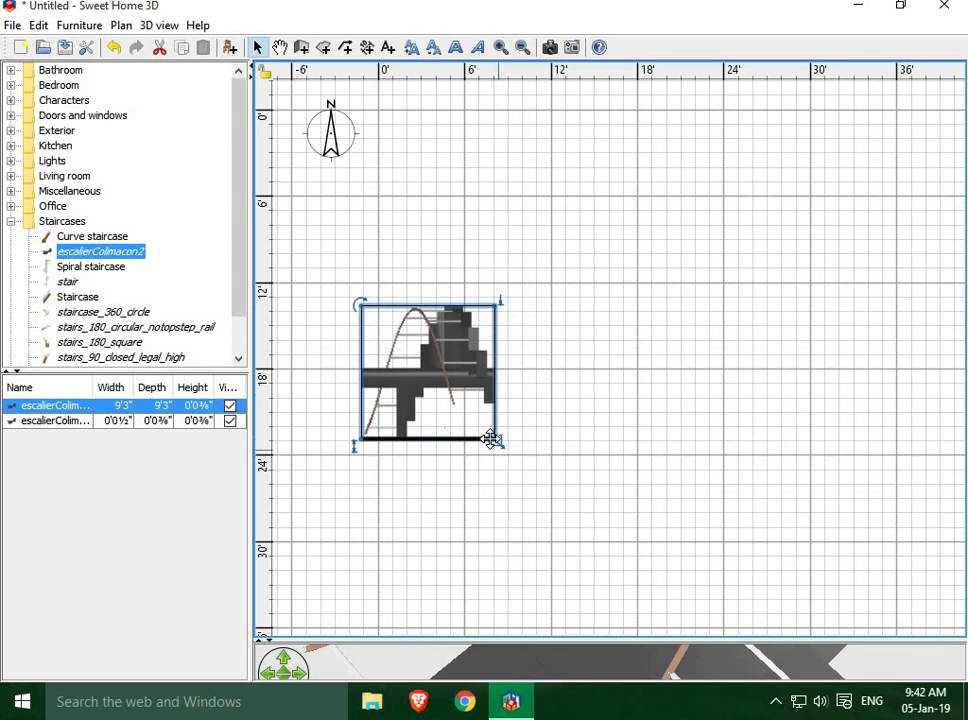
pyautogui.moveTo(498, 441)
pyautogui.mouseDown()
pyautogui.moveTo(695, 533)
pyautogui.moveTo(866, 576)
pyautogui.mouseUp()
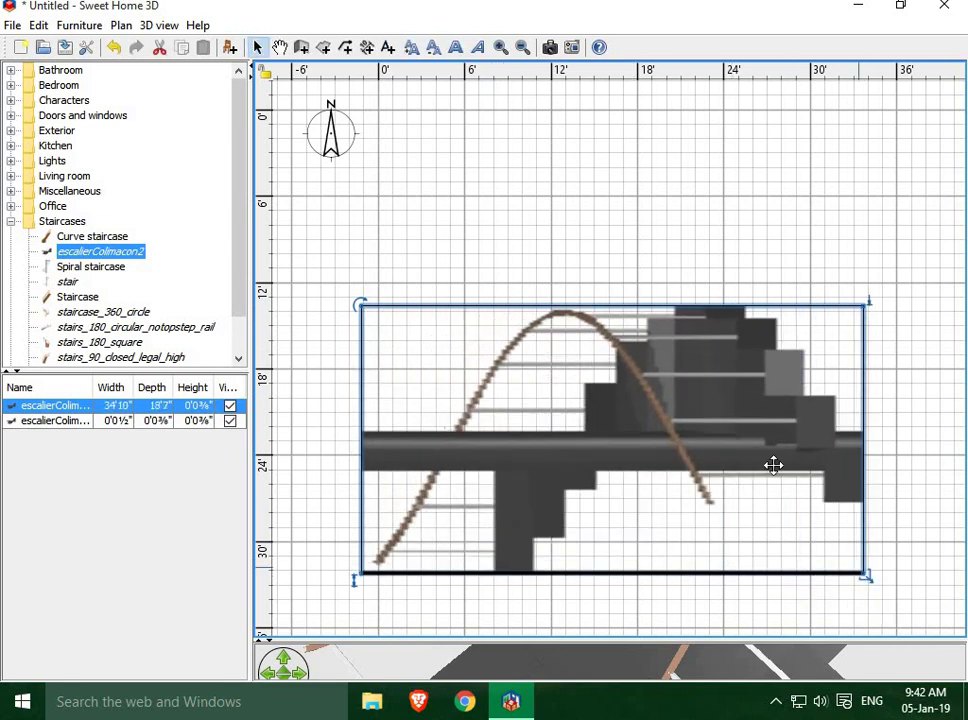
pyautogui.moveTo(725, 389)
pyautogui.mouseDown()
pyautogui.moveTo(622, 400)
pyautogui.moveTo(655, 311)
pyautogui.mouseUp()
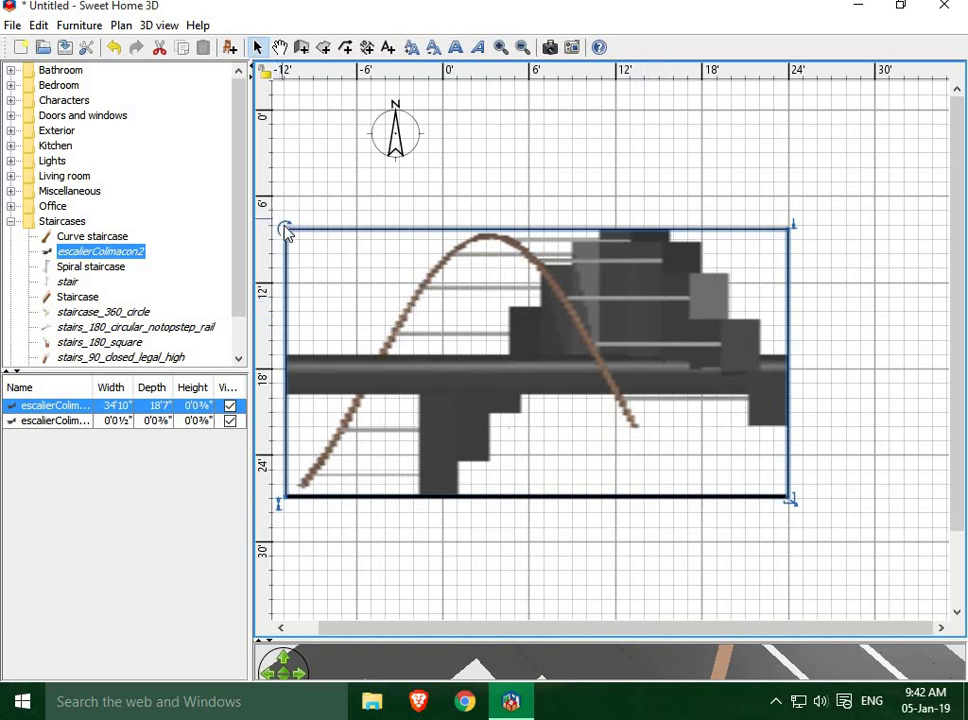
pyautogui.moveTo(286, 233)
pyautogui.mouseDown()
pyautogui.moveTo(633, 125)
pyautogui.moveTo(521, 225)
pyautogui.moveTo(822, 213)
pyautogui.moveTo(830, 222)
pyautogui.mouseUp()
pyautogui.moveTo(776, 335)
pyautogui.mouseDown()
pyautogui.moveTo(523, 333)
pyautogui.moveTo(523, 406)
pyautogui.mouseUp()
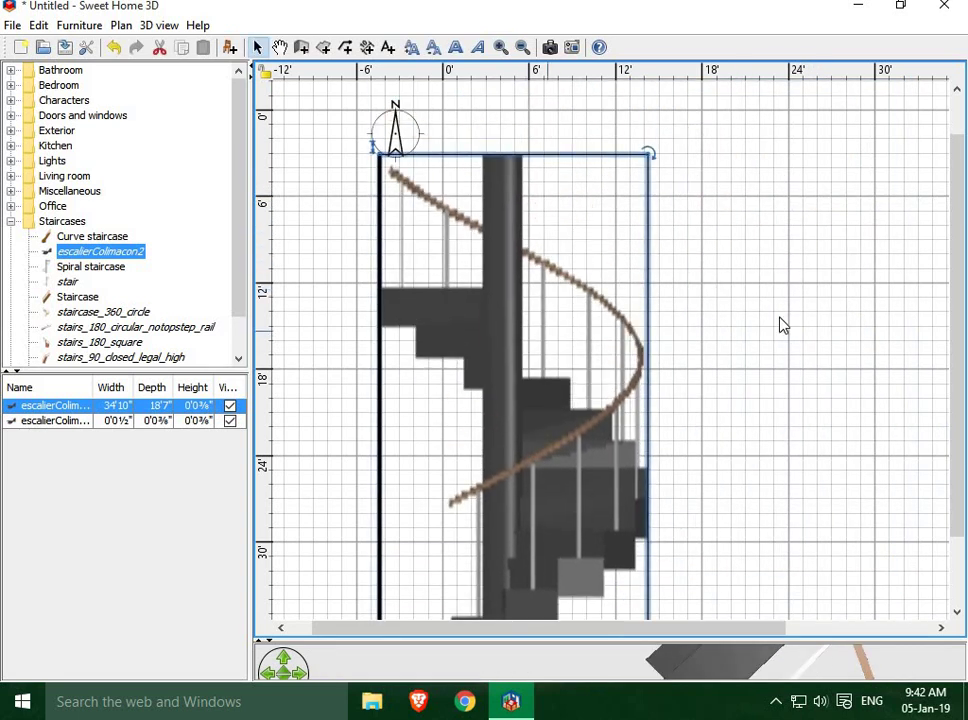
pyautogui.click(783, 325)
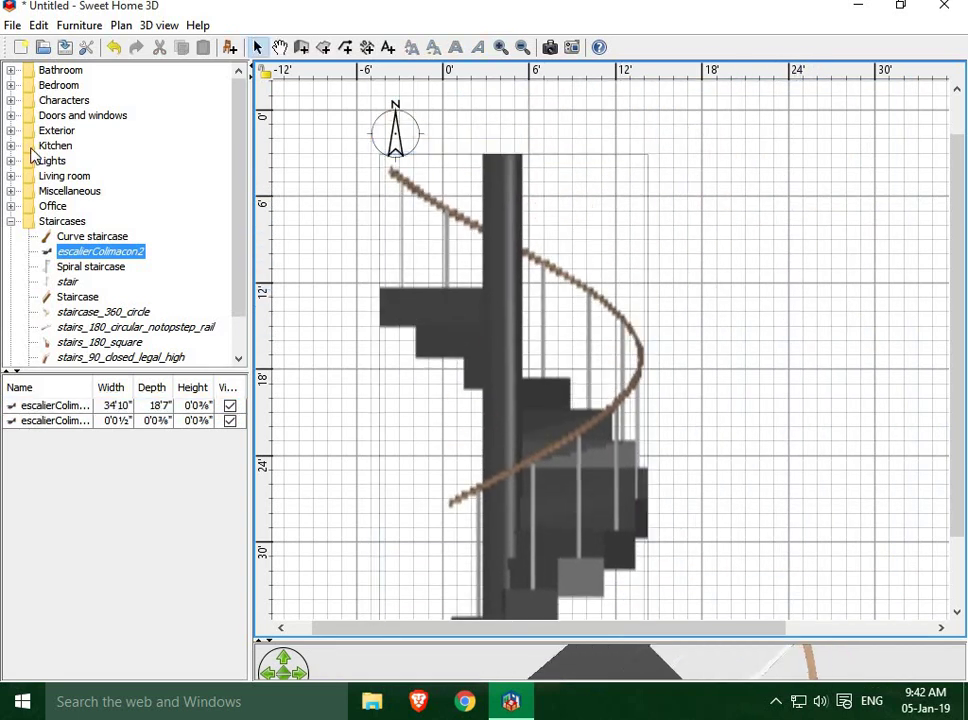
# Collapse the Staircases category in the furniture catalog tree
pyautogui.rightClick(141, 213)
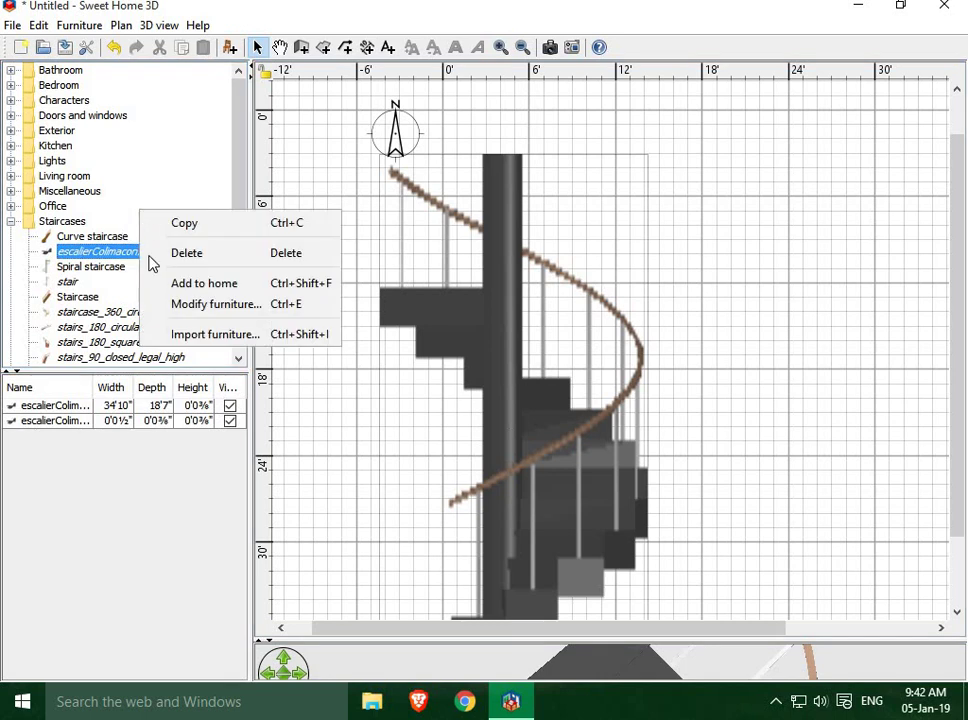
pyautogui.click(113, 272)
pyautogui.click(11, 222)
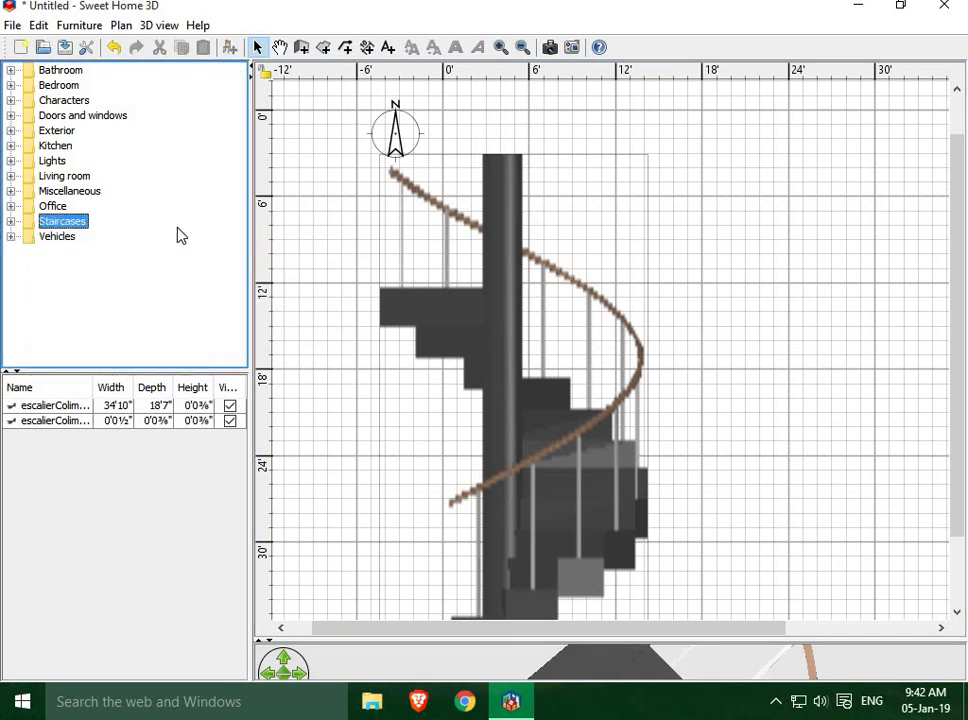
# Bring up the context menu for the Vehicles catalog category
pyautogui.rightClick(82, 277)
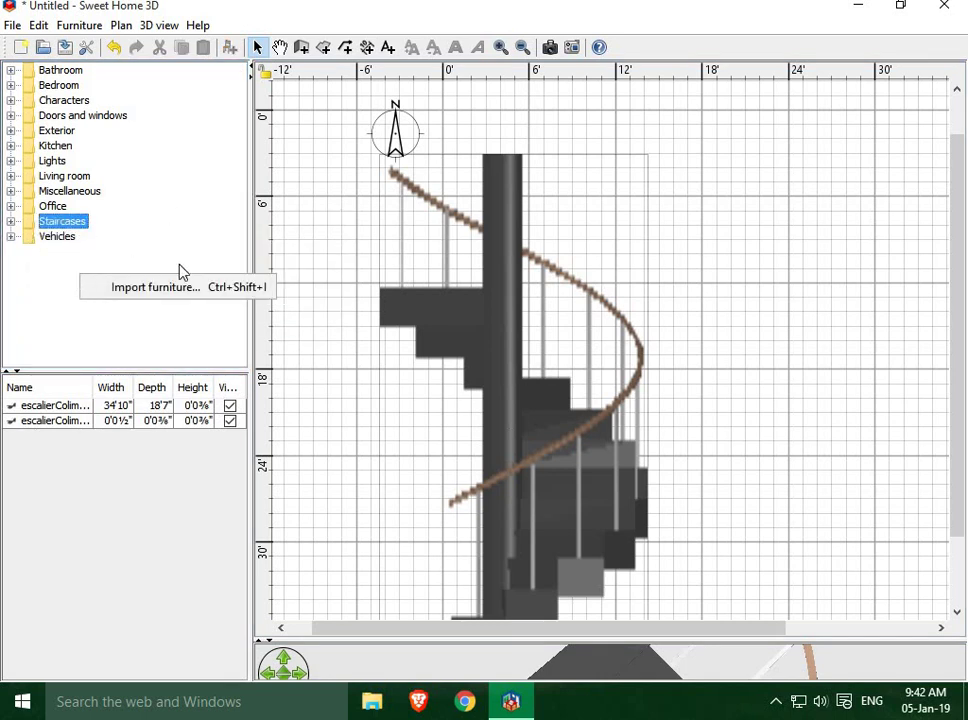
pyautogui.click(37, 309)
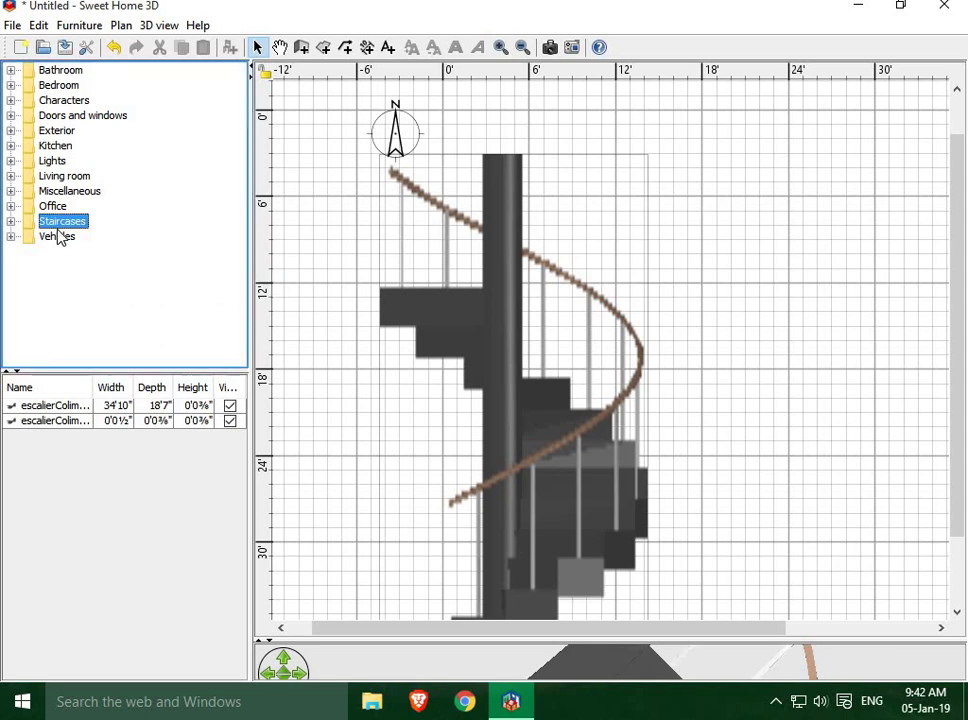
pyautogui.rightClick(61, 239)
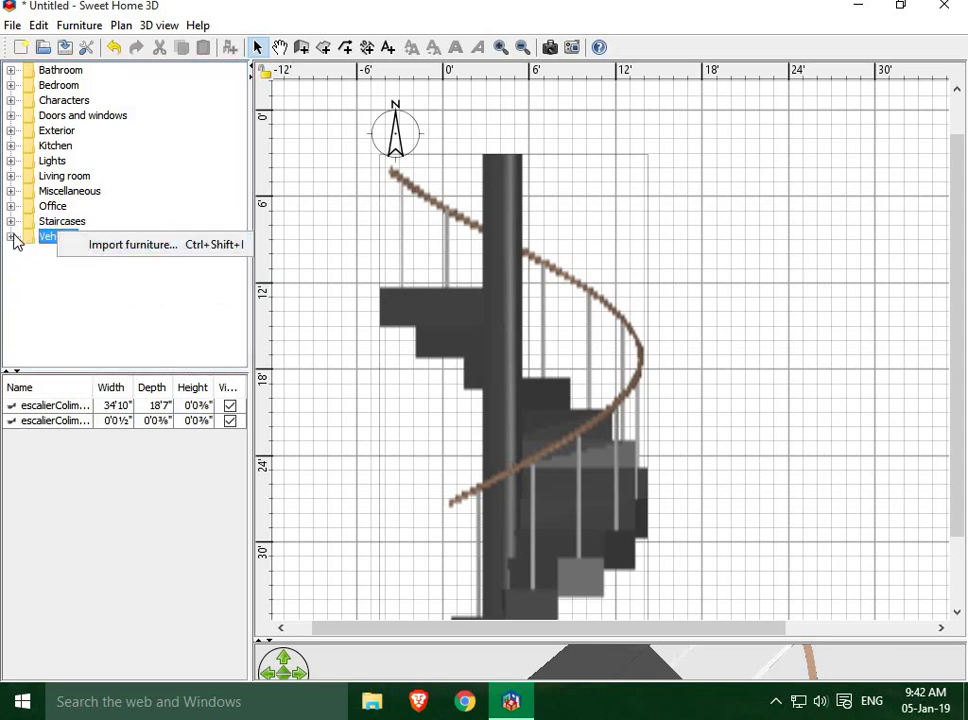
pyautogui.click(60, 250)
pyautogui.rightClick(60, 244)
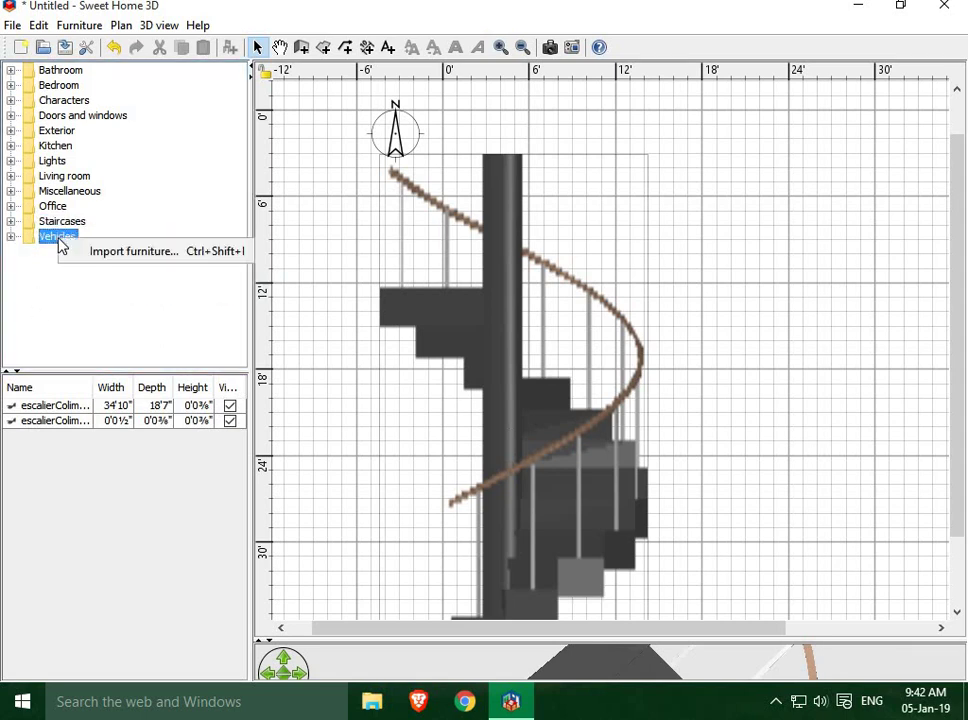
pyautogui.click(96, 285)
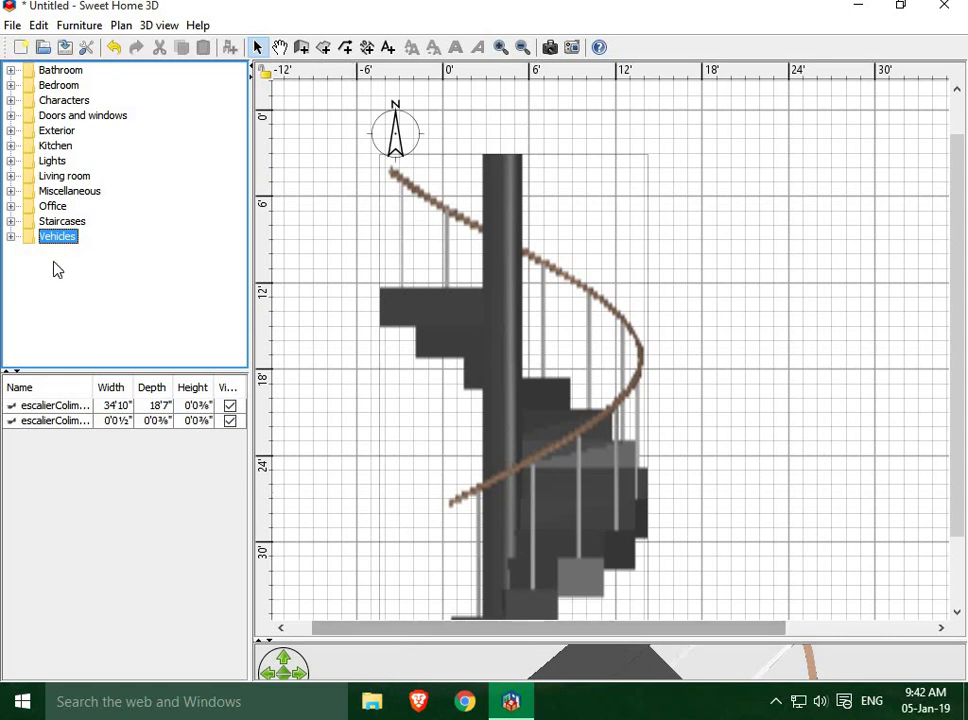
pyautogui.rightClick(67, 231)
# Import the stairs_180_circular_notopstep_rail model and advance to the furniture details step
pyautogui.click(141, 239)
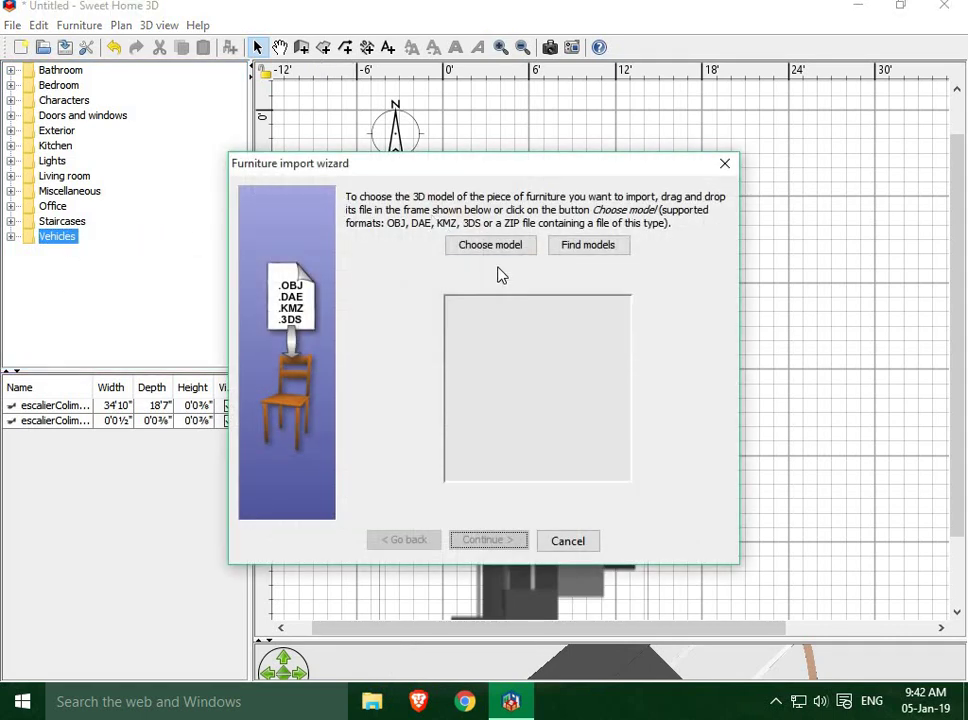
pyautogui.click(502, 246)
pyautogui.click(600, 238)
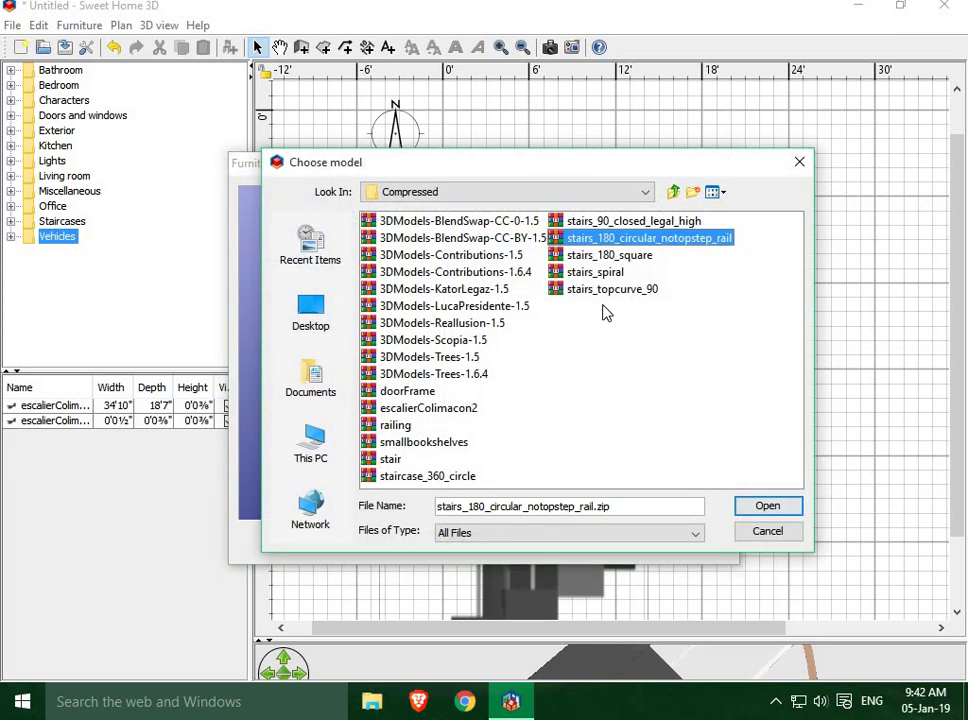
pyautogui.click(756, 505)
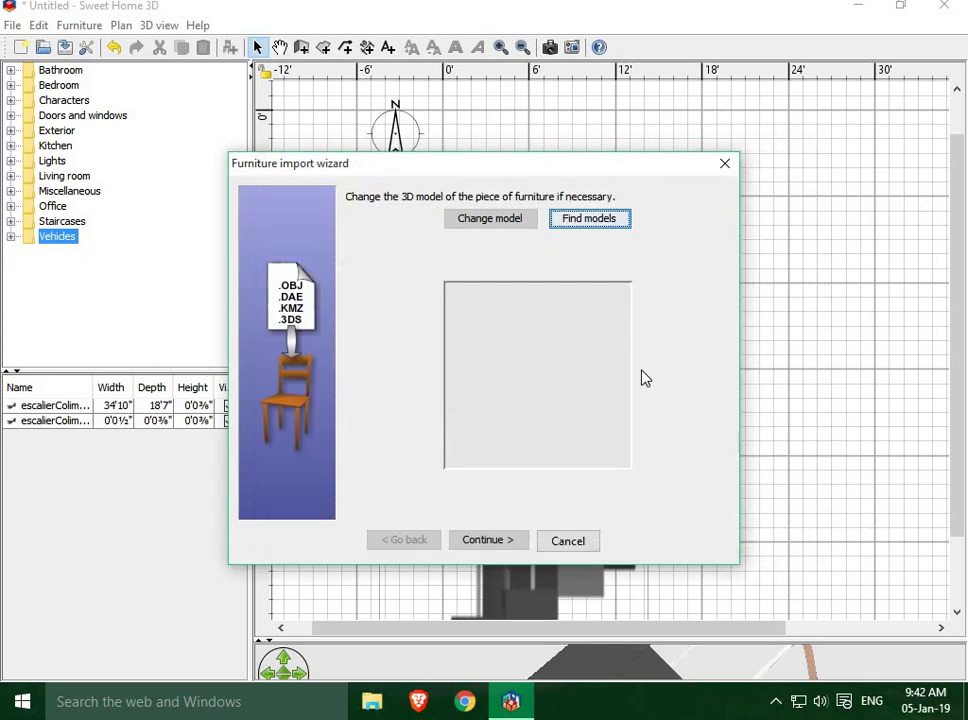
pyautogui.click(491, 543)
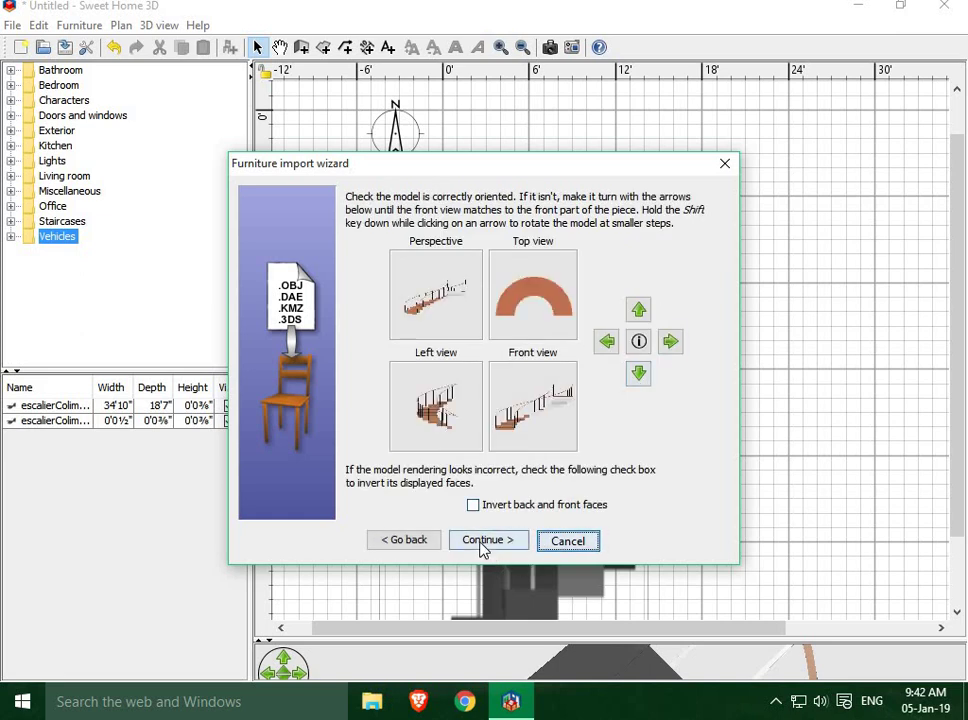
pyautogui.click(486, 542)
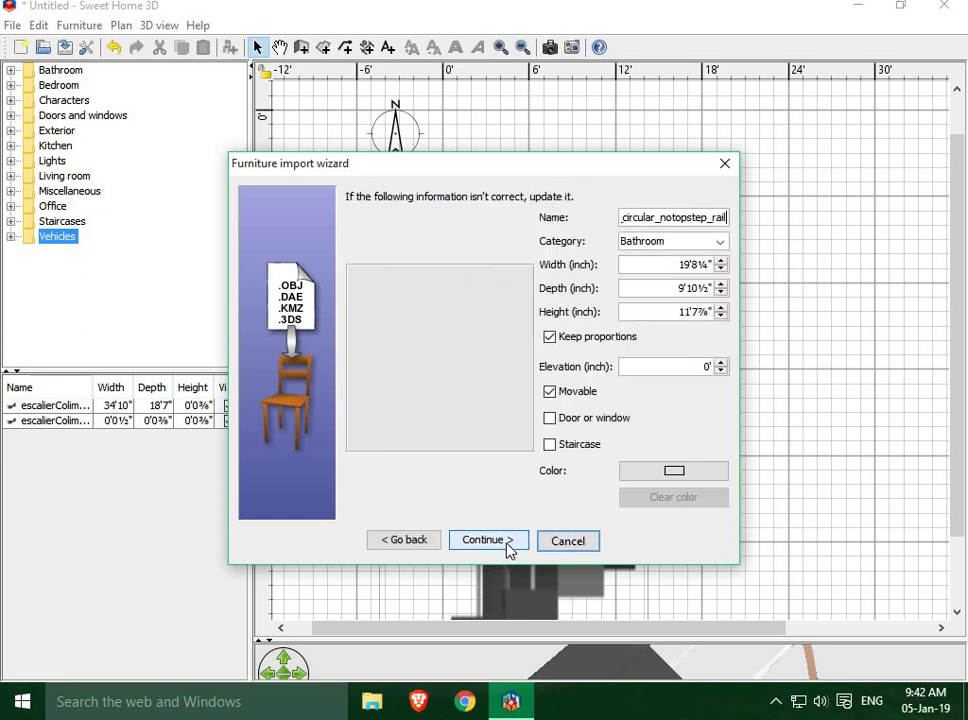
# Leave the category on Bathroom, abandon the furniture import, and close Sweet Home 3D
pyautogui.click(719, 242)
pyautogui.scroll(-2, 684, 312)
pyautogui.scroll(2, 690, 336)
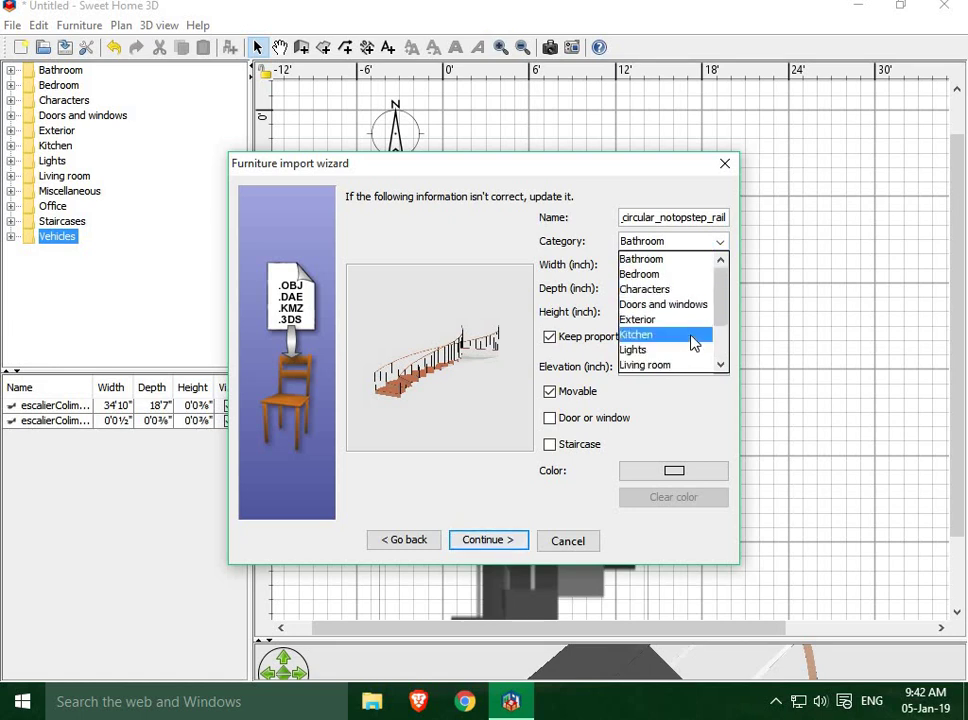
pyautogui.scroll(-2, 680, 330)
pyautogui.scroll(2, 675, 327)
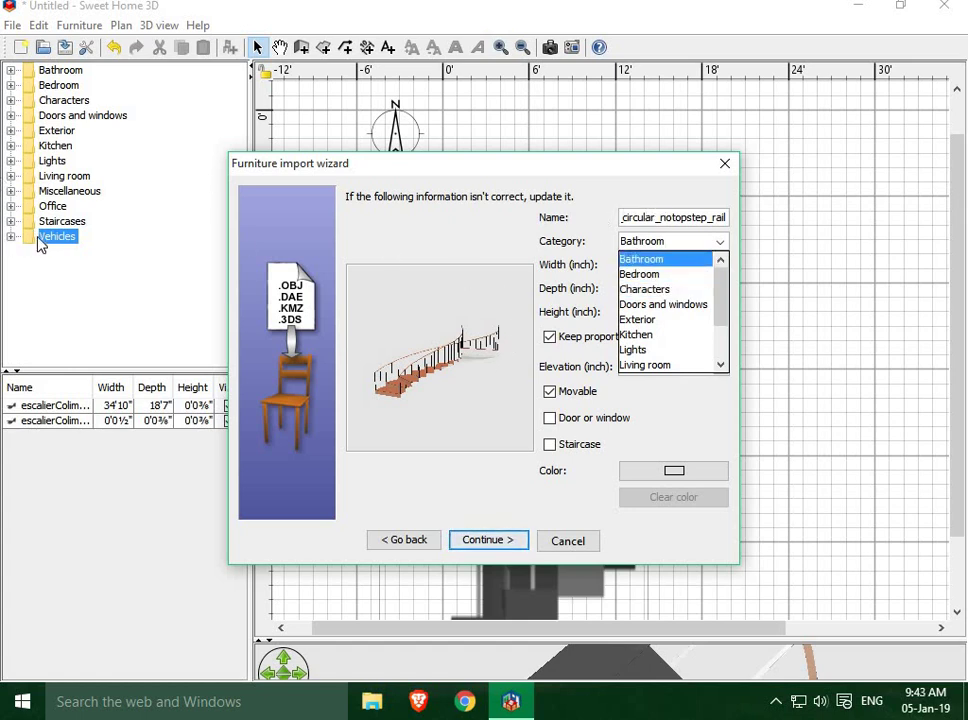
pyautogui.click(733, 175)
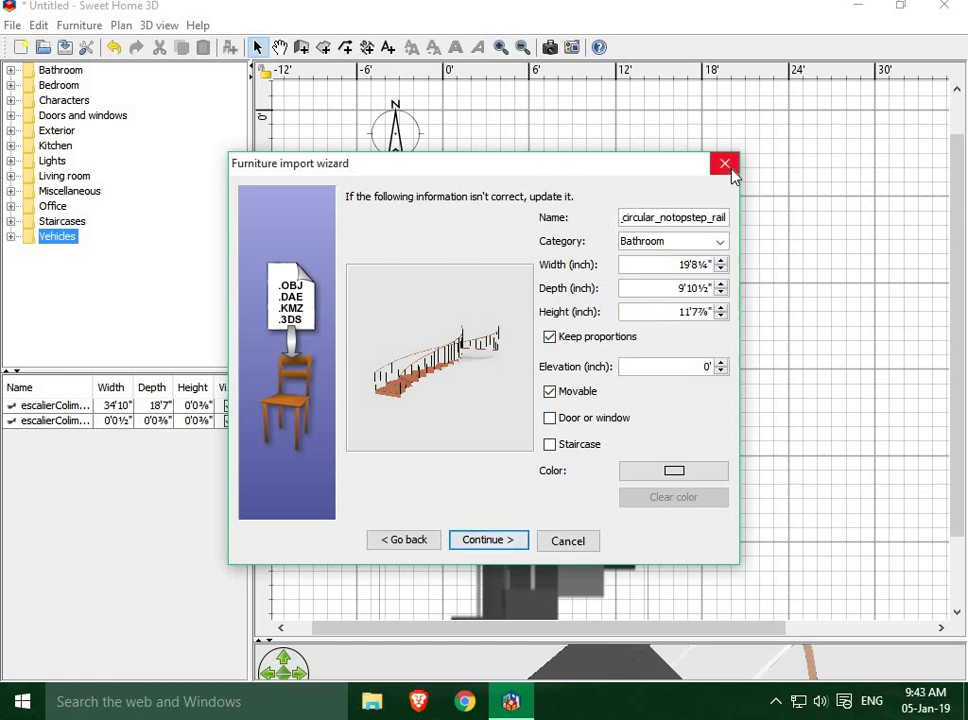
pyautogui.click(733, 175)
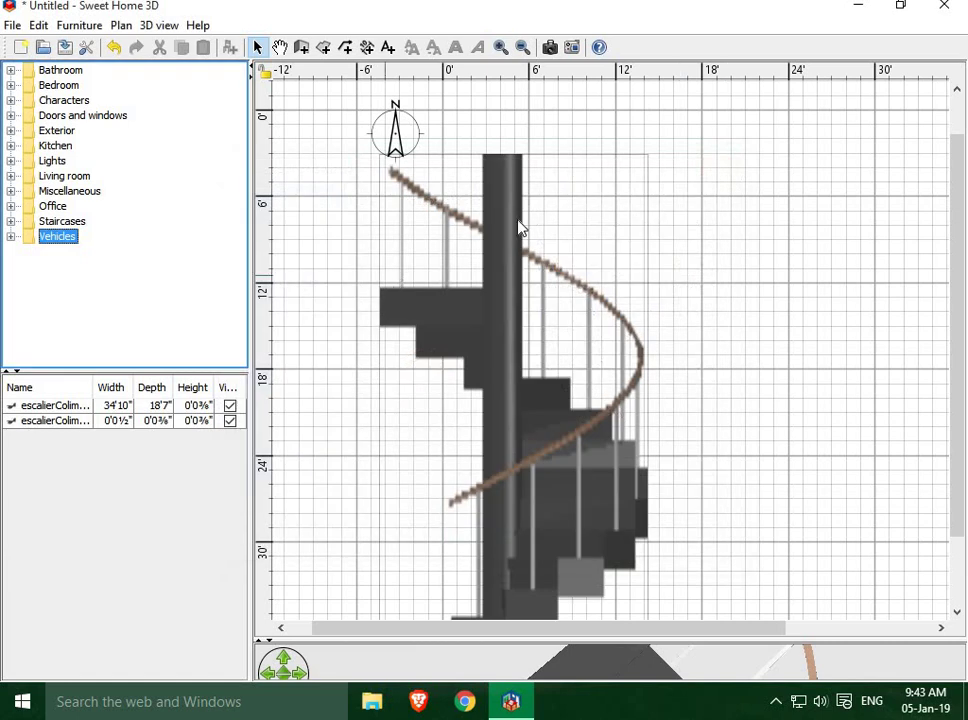
pyautogui.click(945, 8)
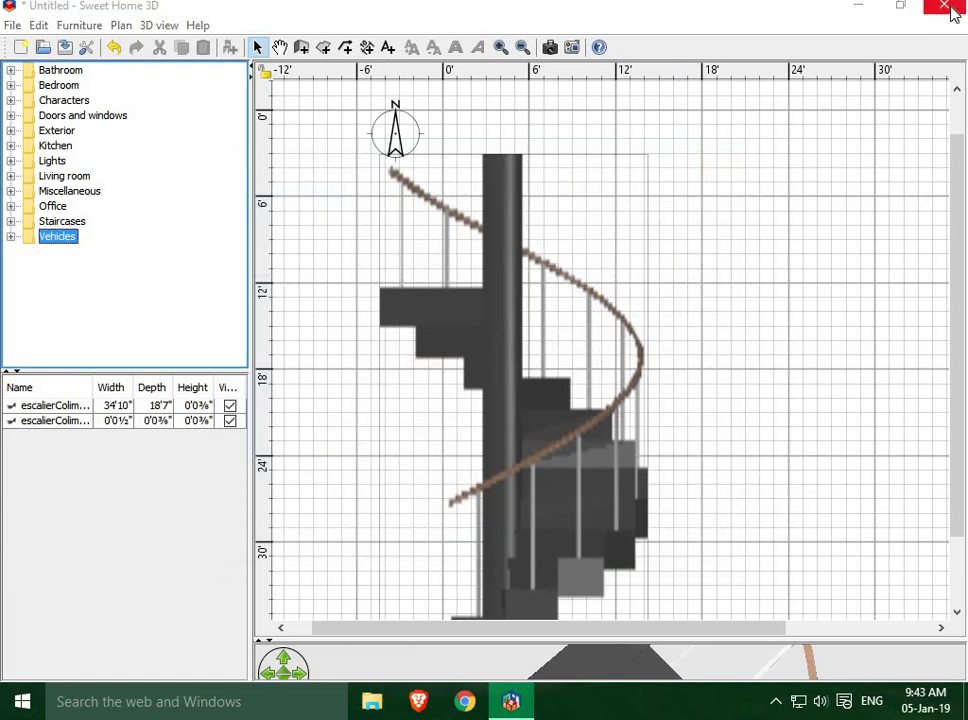
# Discard the unsaved home and refresh the desktop
pyautogui.click(467, 397)
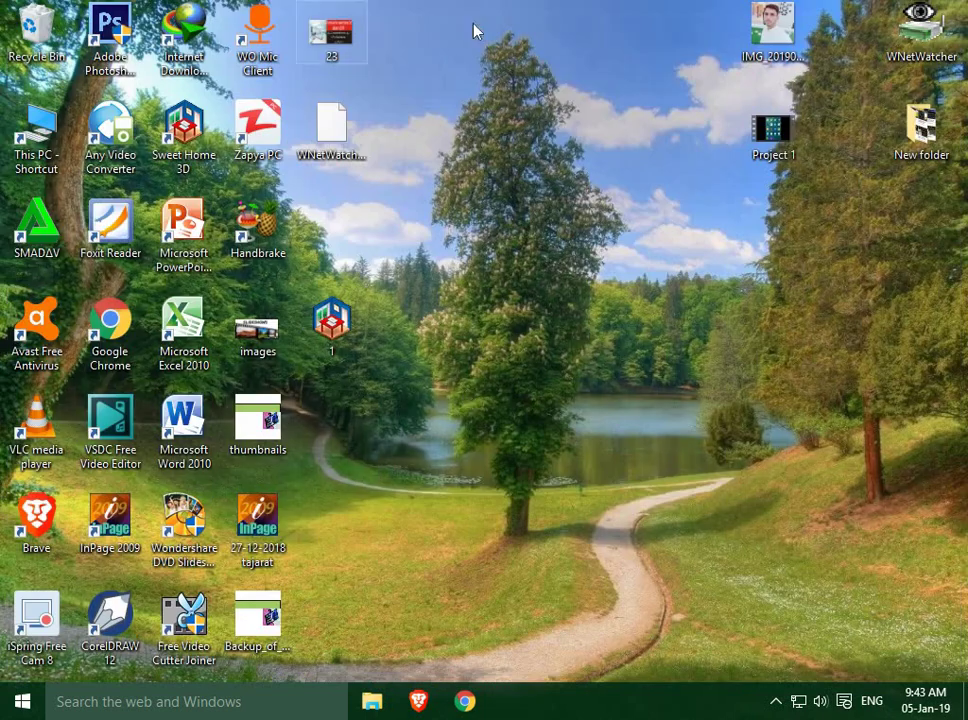
pyautogui.rightClick(475, 27)
pyautogui.click(526, 81)
# Browse to C:\Users\<user>\Downloads\Compressed and select the 3DModels-Contributions-1.6.4 archive
pyautogui.doubleClick(42, 140)
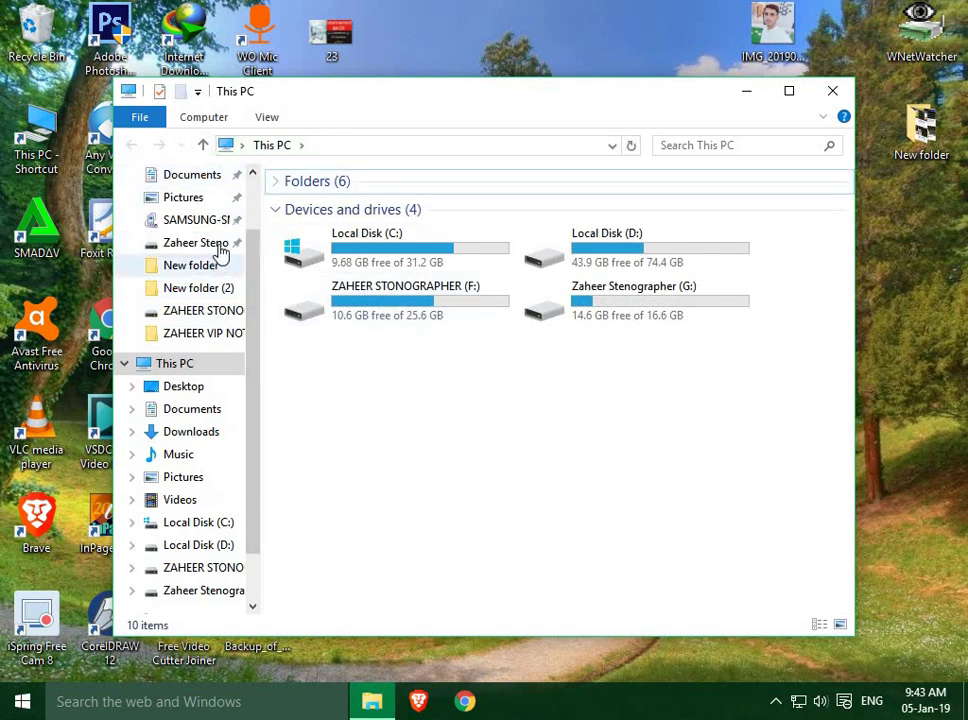
pyautogui.doubleClick(436, 253)
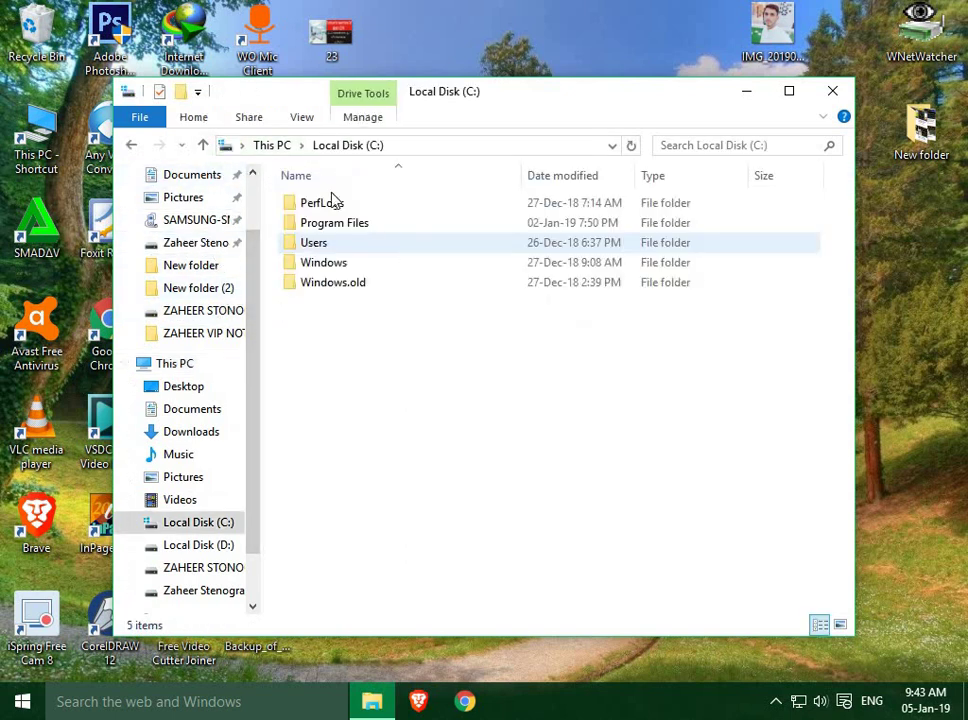
pyautogui.click(317, 246)
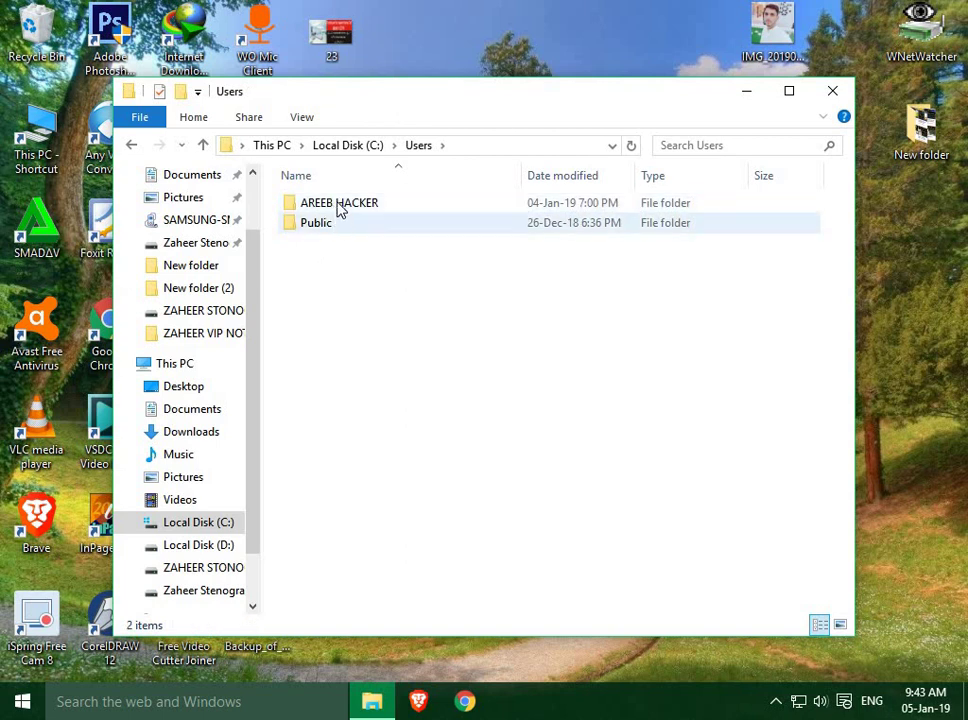
pyautogui.doubleClick(333, 212)
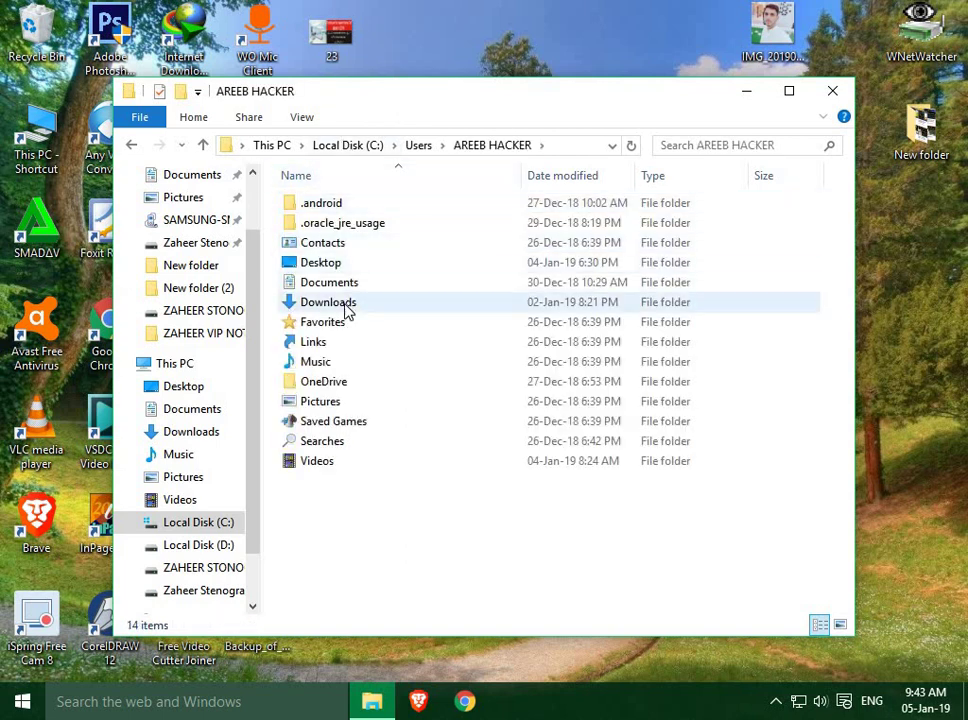
pyautogui.doubleClick(340, 303)
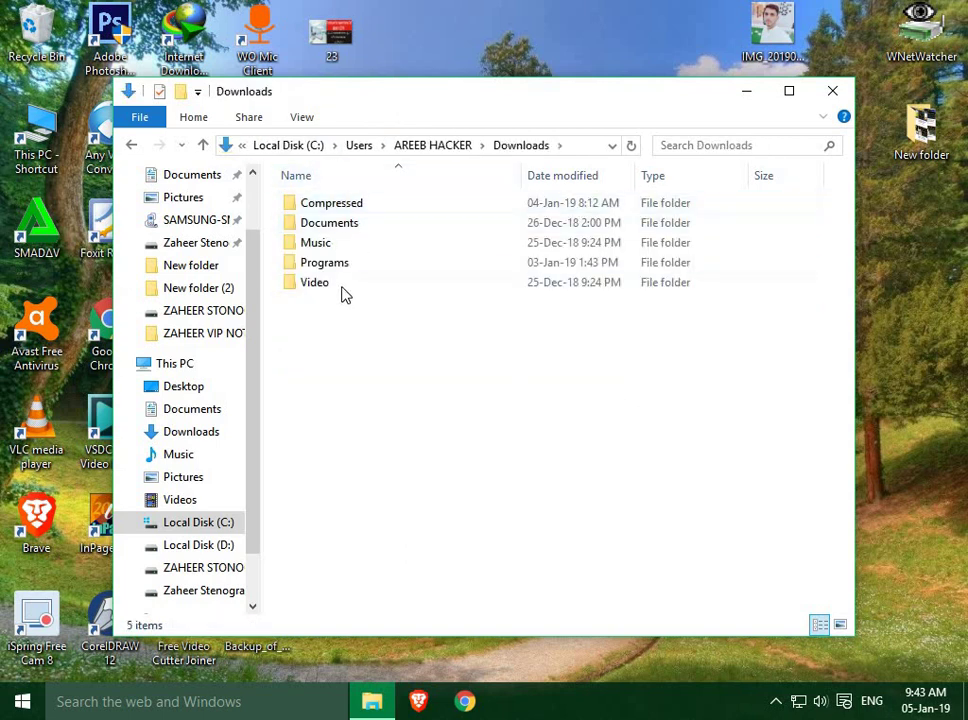
pyautogui.doubleClick(345, 207)
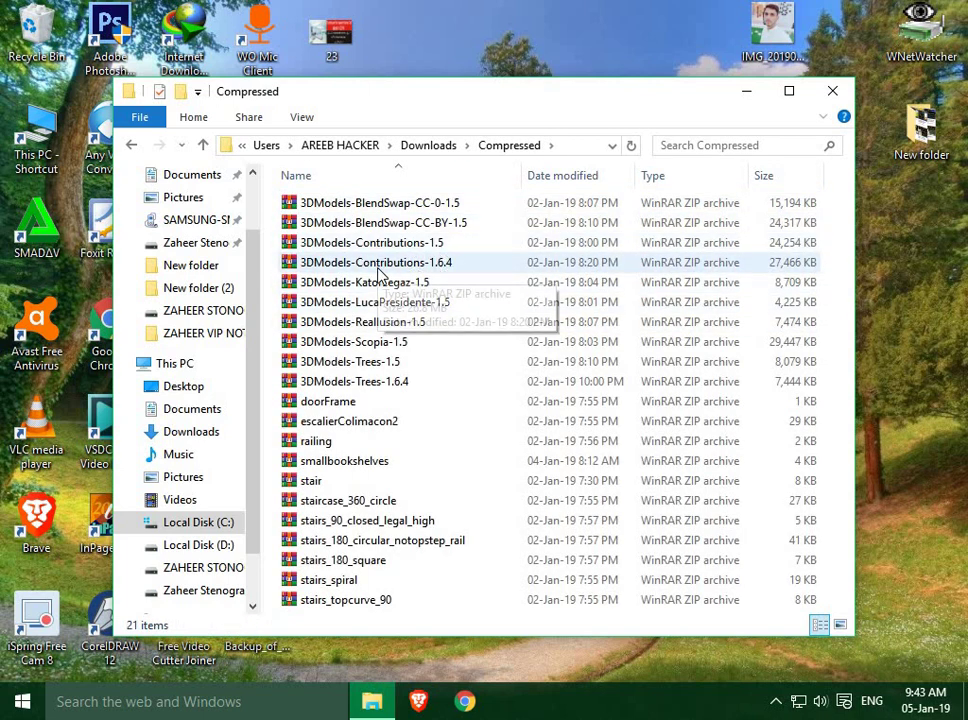
pyautogui.click(379, 272)
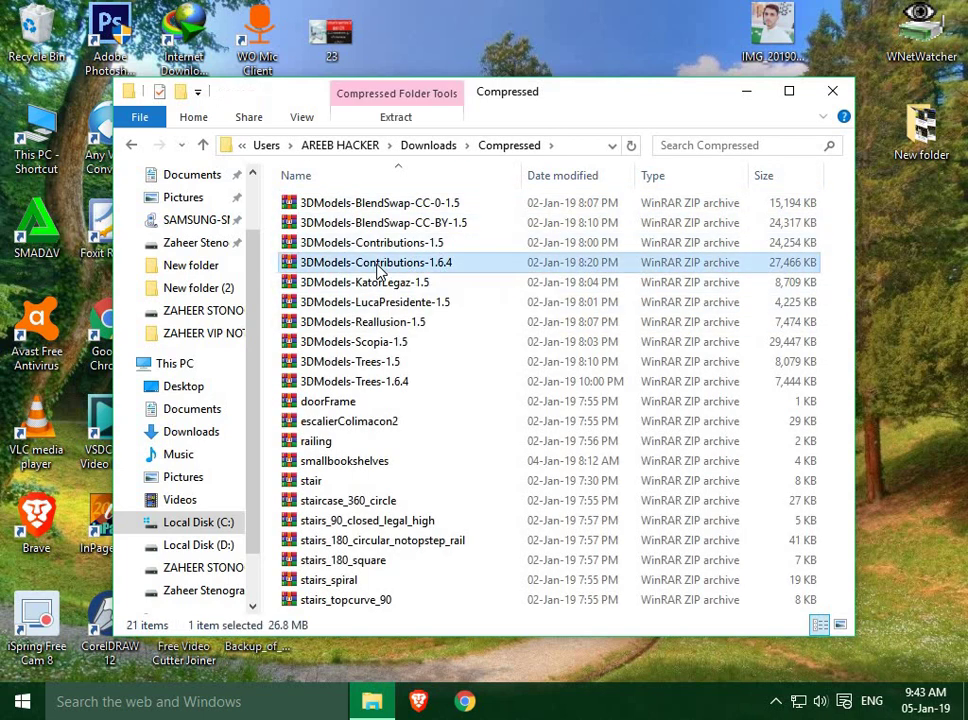
# Open 3DModels-Contributions-1.6.4 in WinRAR and launch Contributions.sh3f from inside it
pyautogui.doubleClick(379, 268)
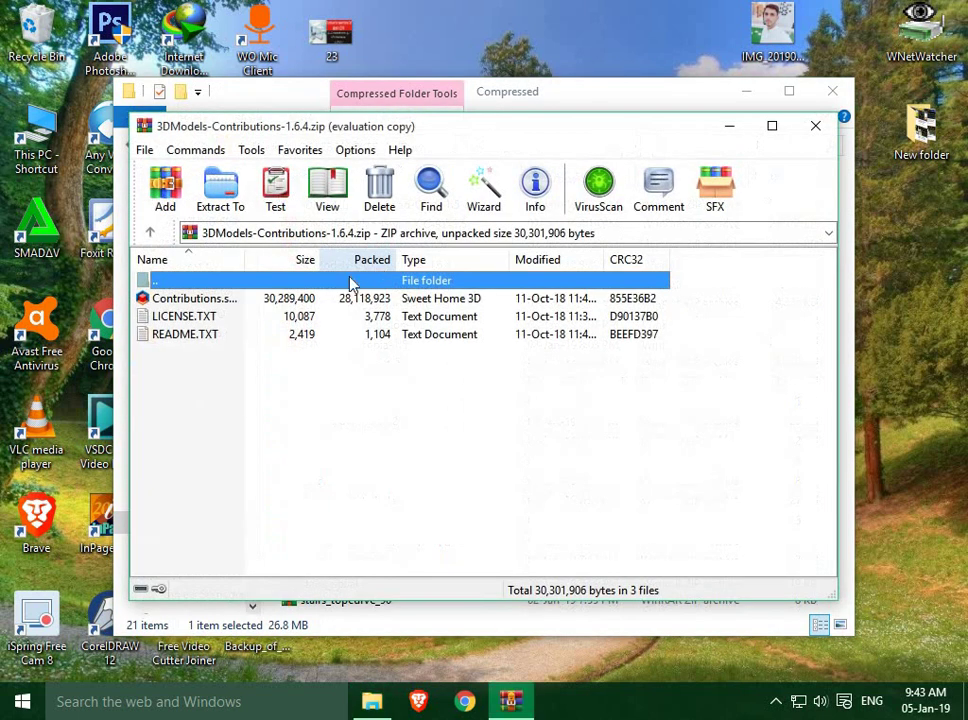
pyautogui.click(218, 300)
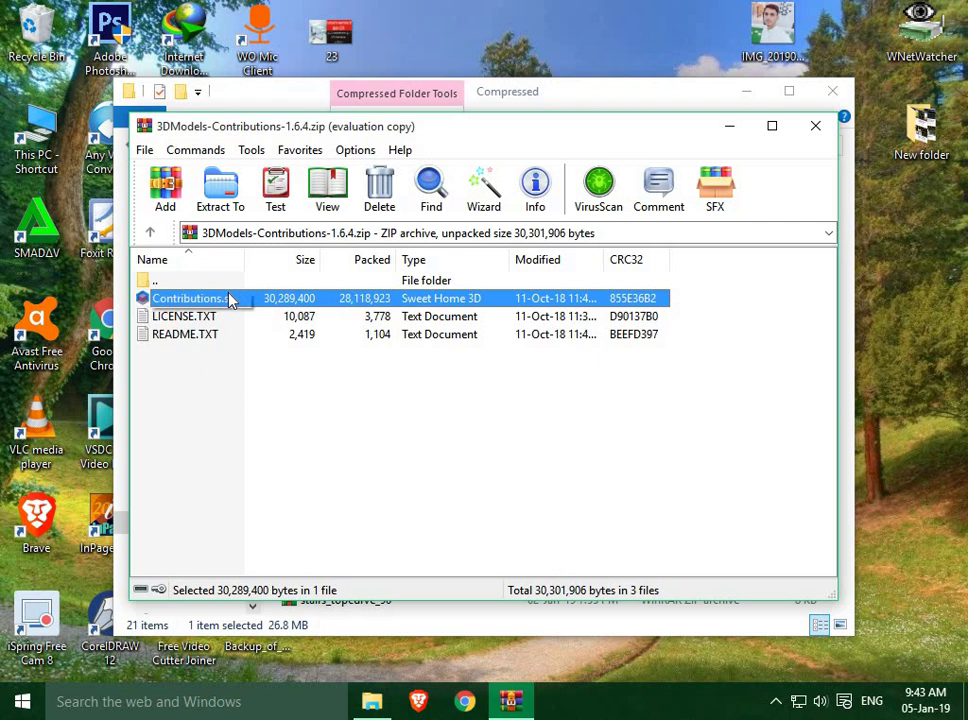
pyautogui.rightClick(229, 299)
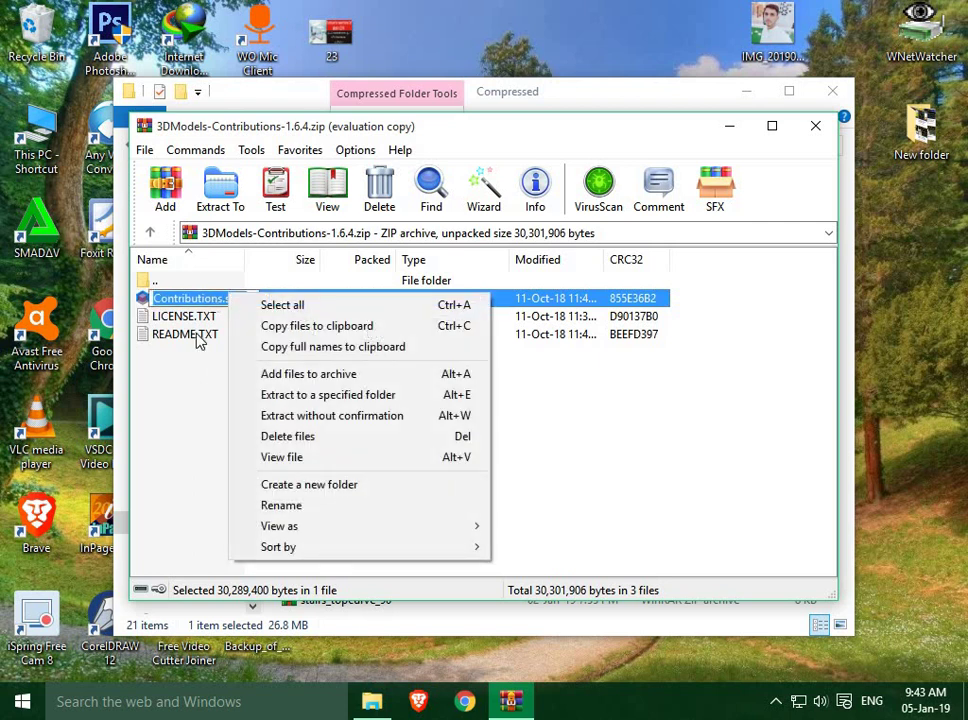
pyautogui.click(194, 393)
pyautogui.doubleClick(218, 300)
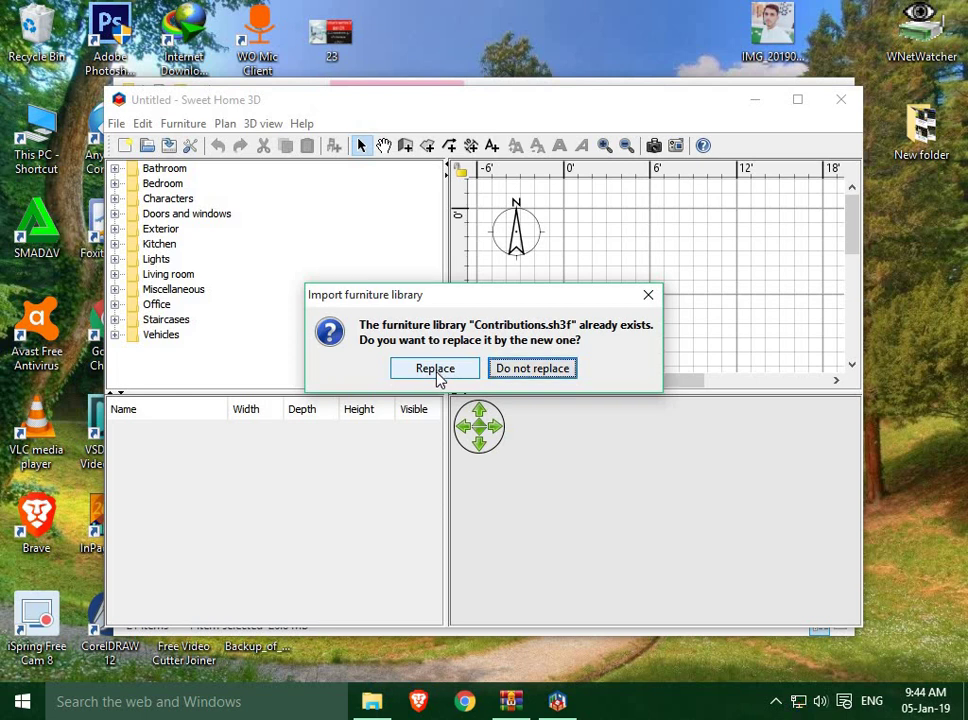
# Replace the existing library with Contributions.sh3f, then browse the Characters category's models
pyautogui.click(396, 377)
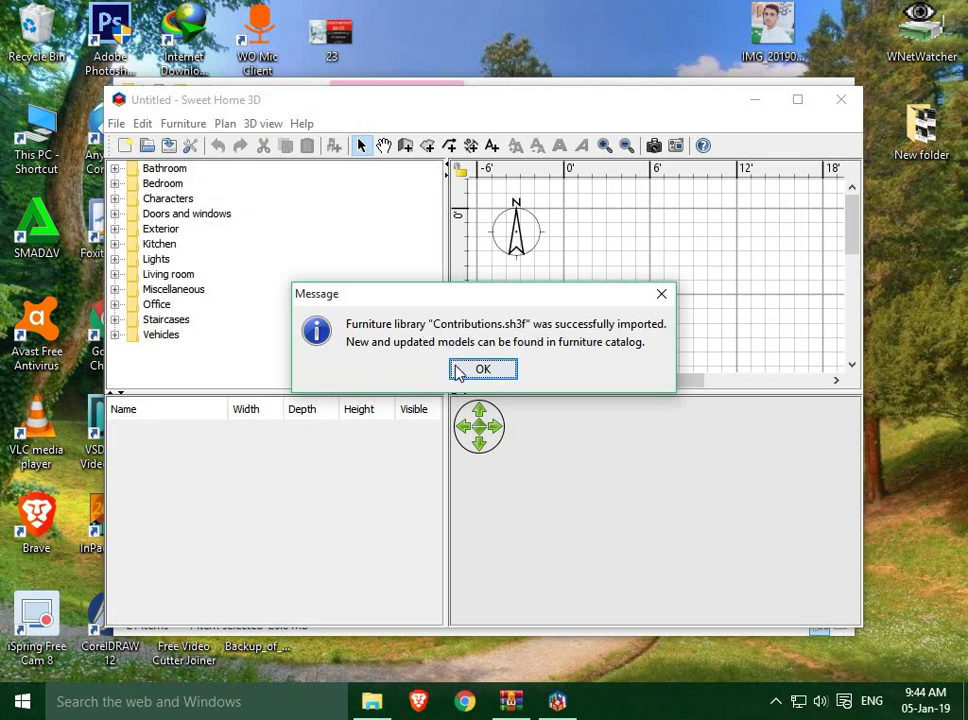
pyautogui.click(487, 373)
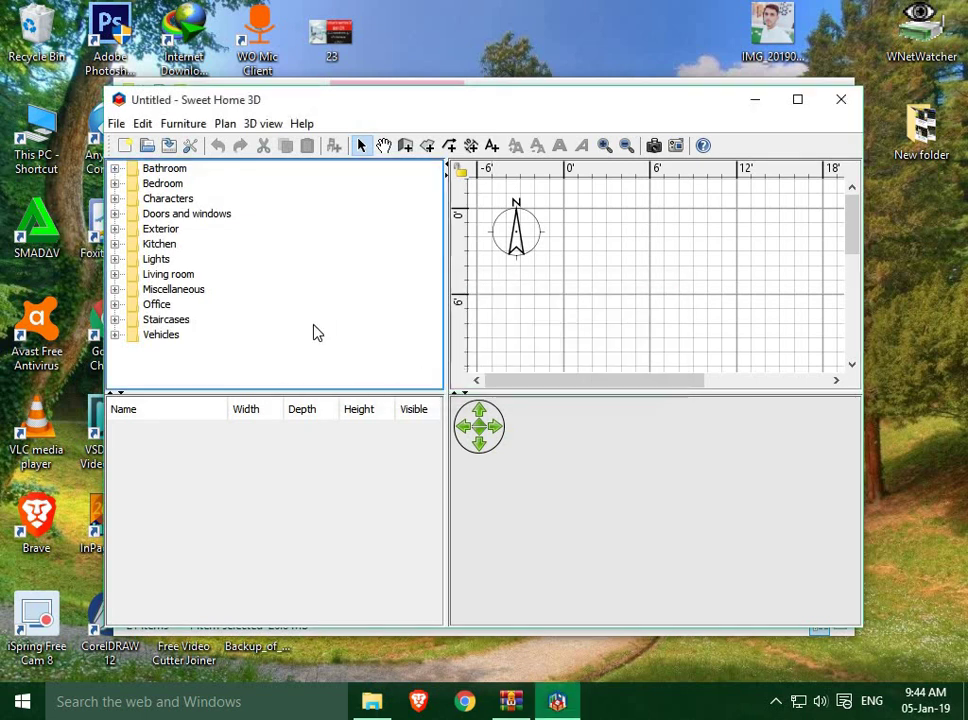
pyautogui.click(190, 199)
pyautogui.click(118, 201)
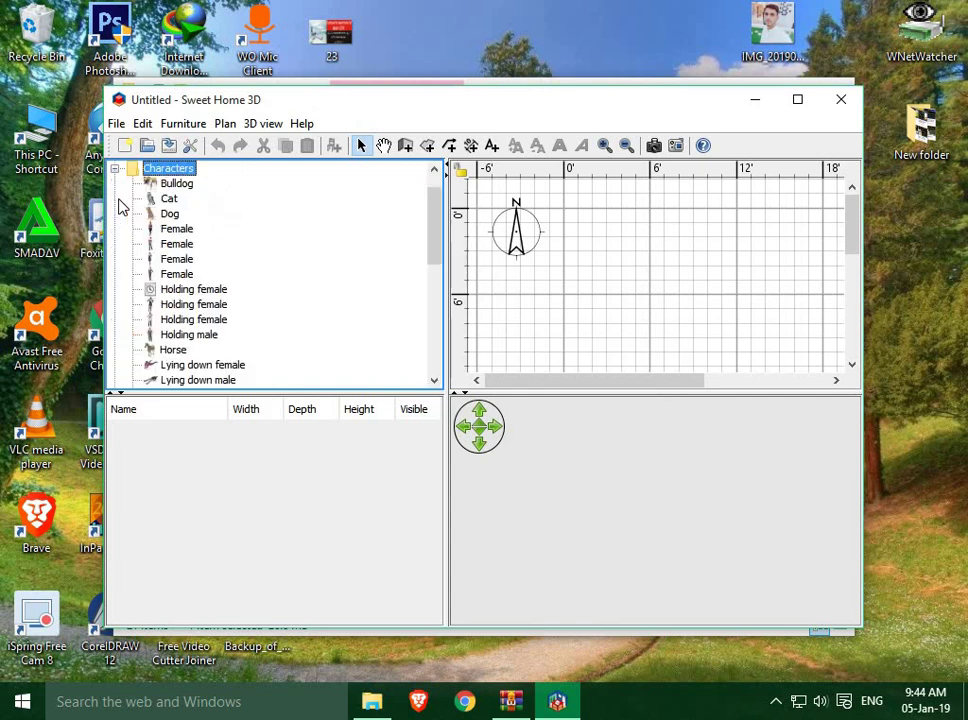
pyautogui.scroll(-5, 212, 309)
pyautogui.scroll(5, 212, 309)
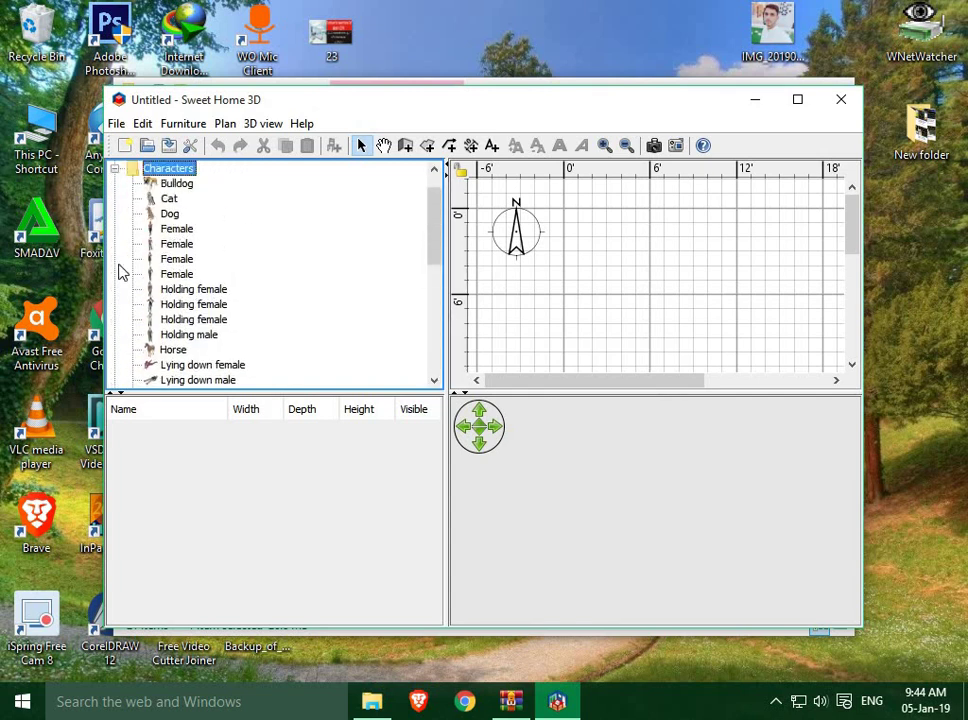
pyautogui.click(114, 168)
# Scroll through the Doors and windows models, then close Sweet Home 3D
pyautogui.click(115, 214)
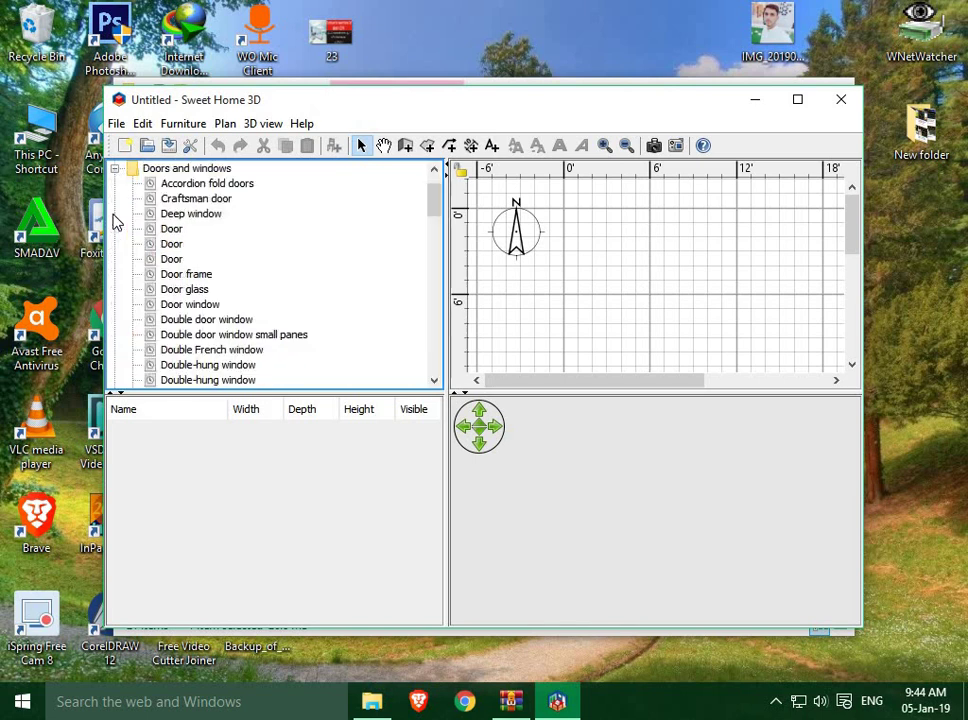
pyautogui.scroll(-5, 248, 340)
pyautogui.scroll(-5, 248, 340)
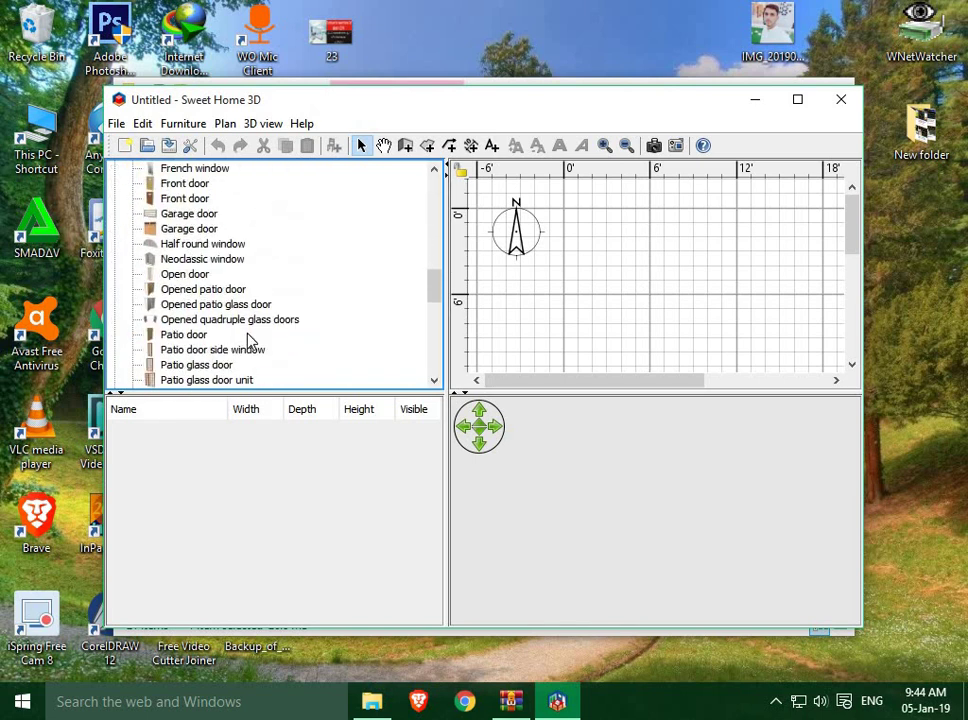
pyautogui.scroll(-4, 248, 338)
pyautogui.scroll(5, 248, 338)
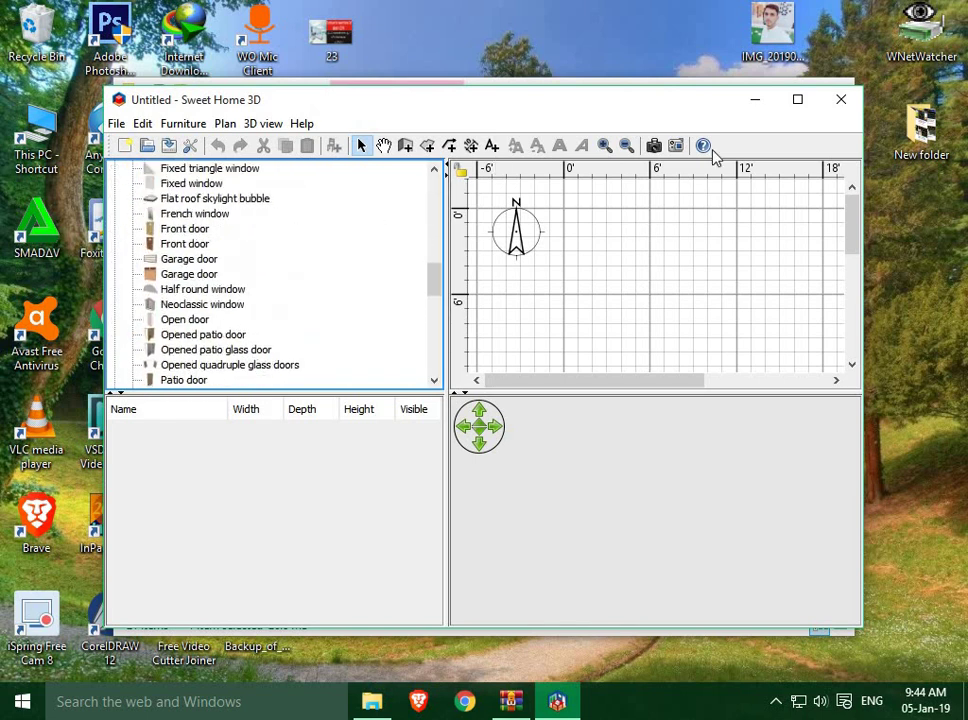
pyautogui.click(840, 112)
# Close the Explorer and WinRAR windows, then refresh the desktop three times
pyautogui.click(832, 91)
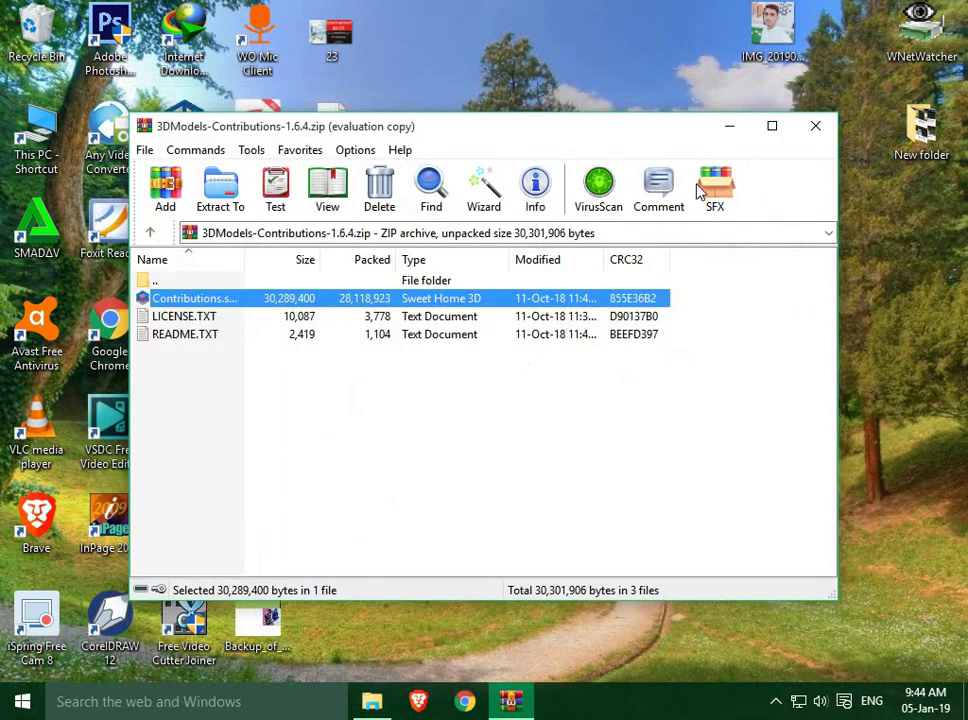
pyautogui.click(816, 127)
pyautogui.rightClick(564, 171)
pyautogui.click(630, 224)
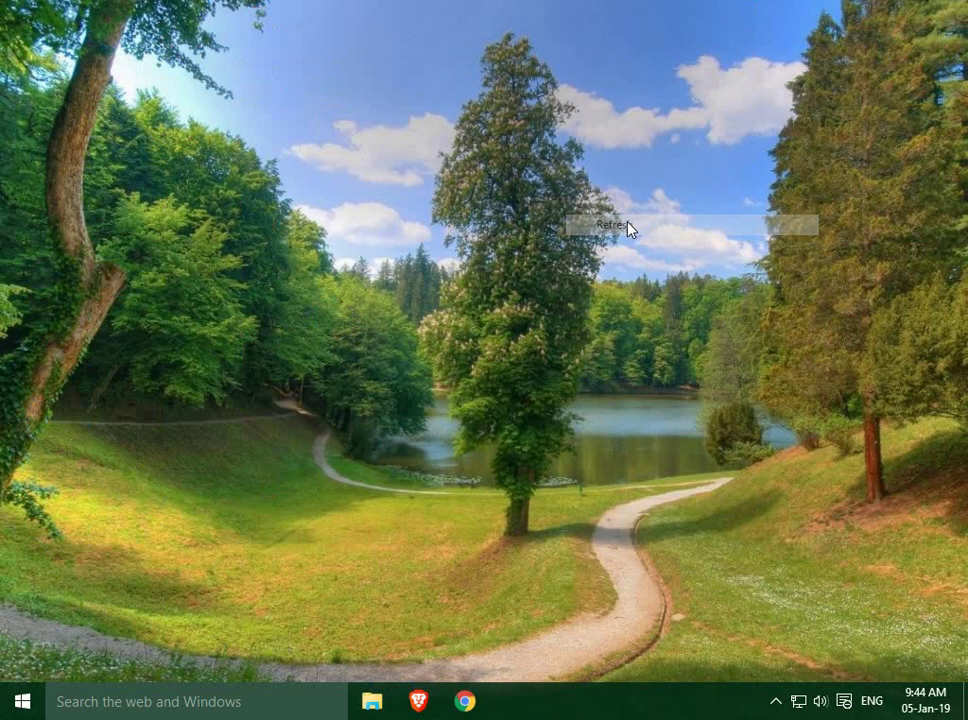
pyautogui.rightClick(630, 226)
pyautogui.click(672, 280)
pyautogui.rightClick(671, 279)
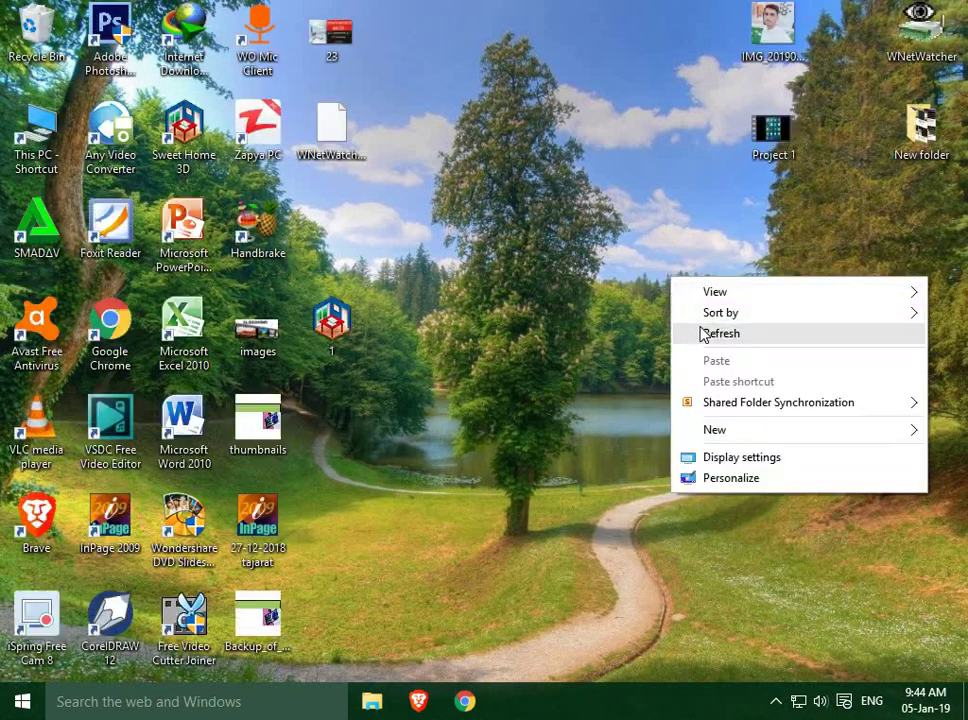
pyautogui.click(702, 334)
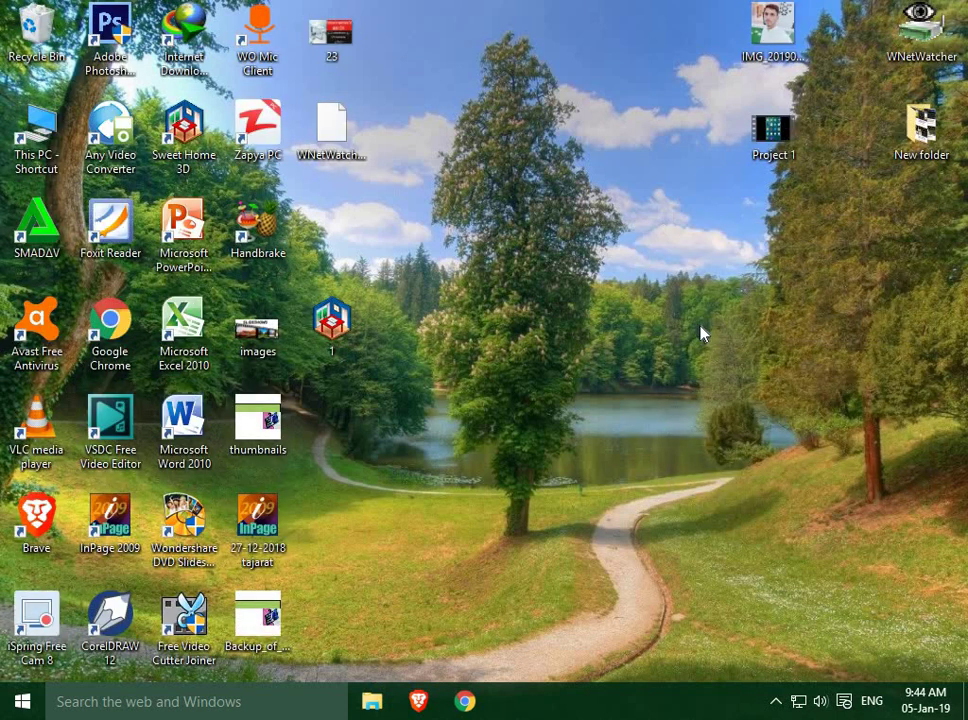